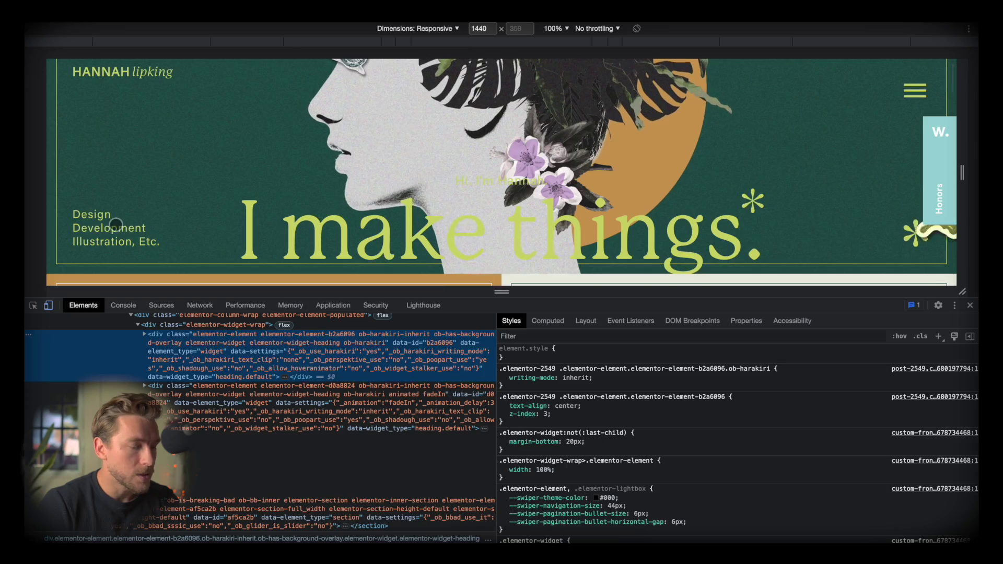
Inspect the reference hero image in DevTools and open the plant-head collage image by itself
{"action": "right_click", "coordinate": [489, 112]}
{"action": "left_click", "coordinate": [538, 292]}
{"action": "left_click", "coordinate": [284, 394]}
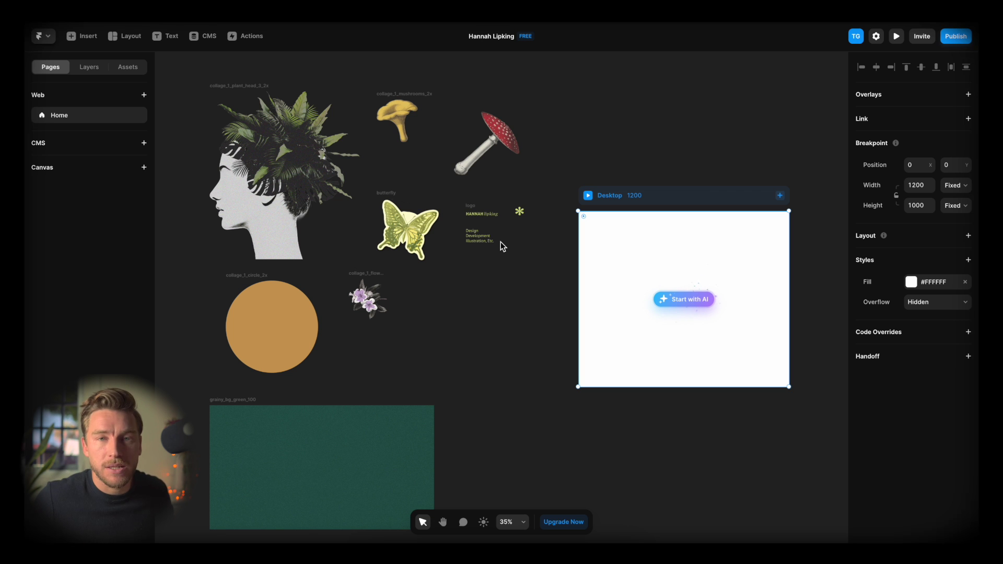
Stretch the grainy green background over the Desktop frame and draw a large inset frame on it
{"action": "scroll", "coordinate": [501, 243], "scroll_direction": "down", "scroll_amount": 5}
{"action": "left_click", "coordinate": [315, 383]}
{"action": "scroll", "coordinate": [247, 415], "scroll_direction": "up", "scroll_amount": 3}
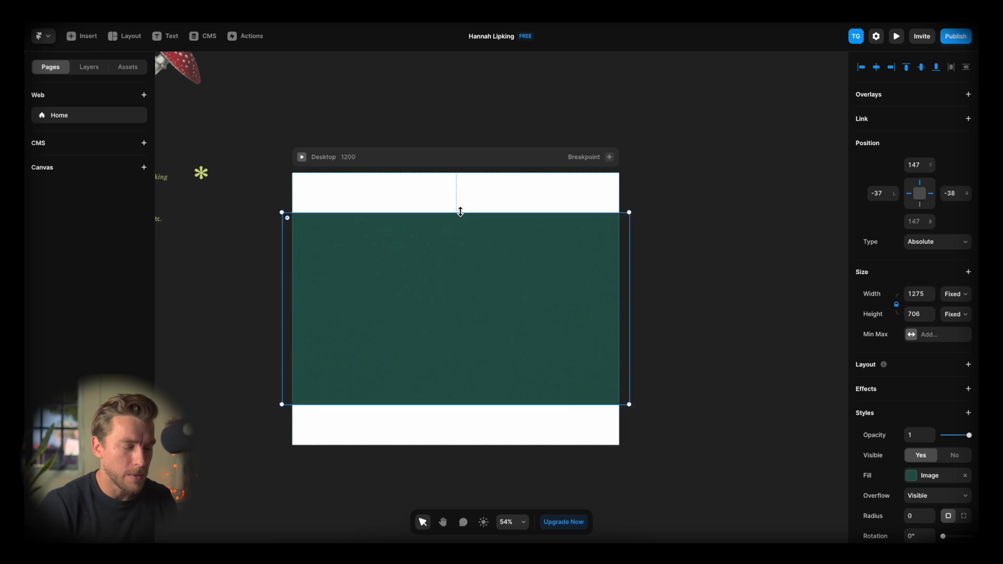
{"action": "left_click_drag", "start_coordinate": [459, 207], "coordinate": [451, 173]}
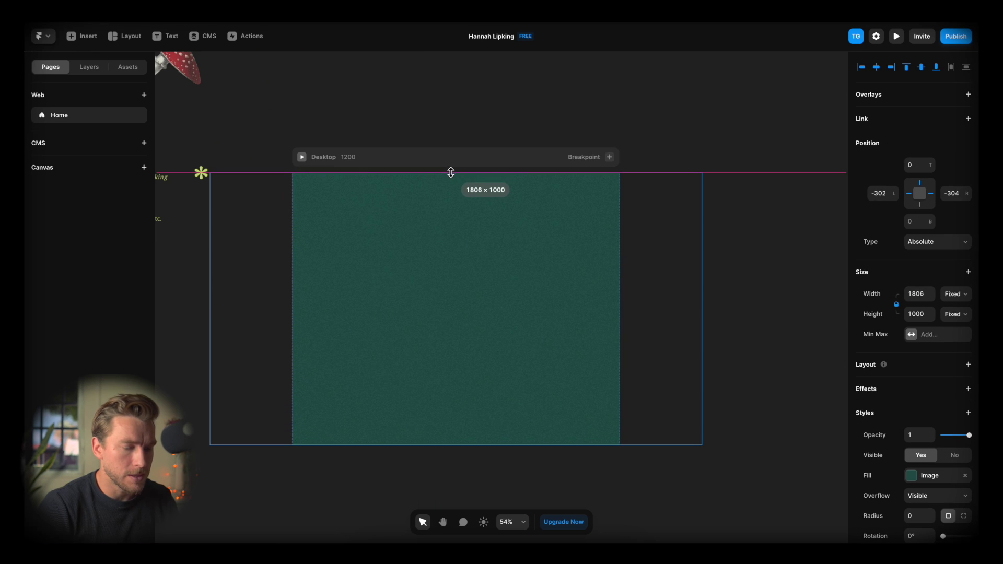
{"action": "left_click_drag", "start_coordinate": [341, 111], "coordinate": [661, 458]}
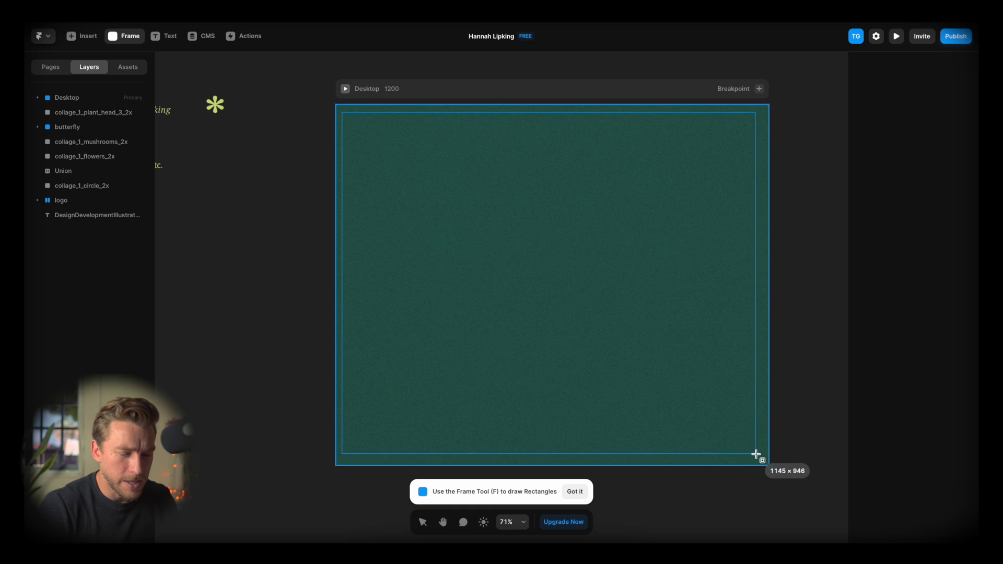
{"action": "left_click_drag", "start_coordinate": [755, 454], "coordinate": [762, 460]}
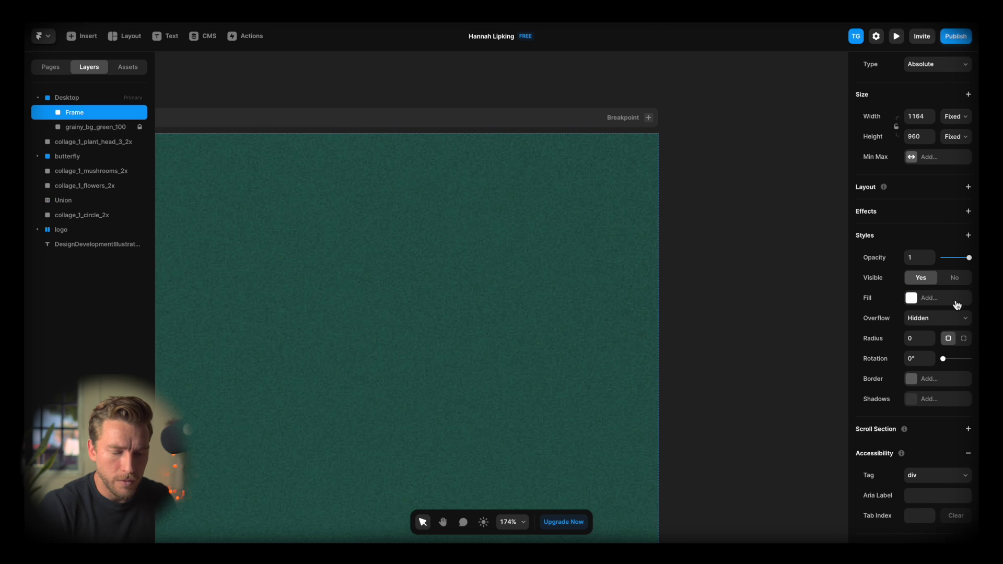
Give the inset frame a solid border coloured to match the logo text
{"action": "scroll", "coordinate": [909, 308], "scroll_direction": "down", "scroll_amount": 2}
{"action": "left_click", "coordinate": [908, 338]}
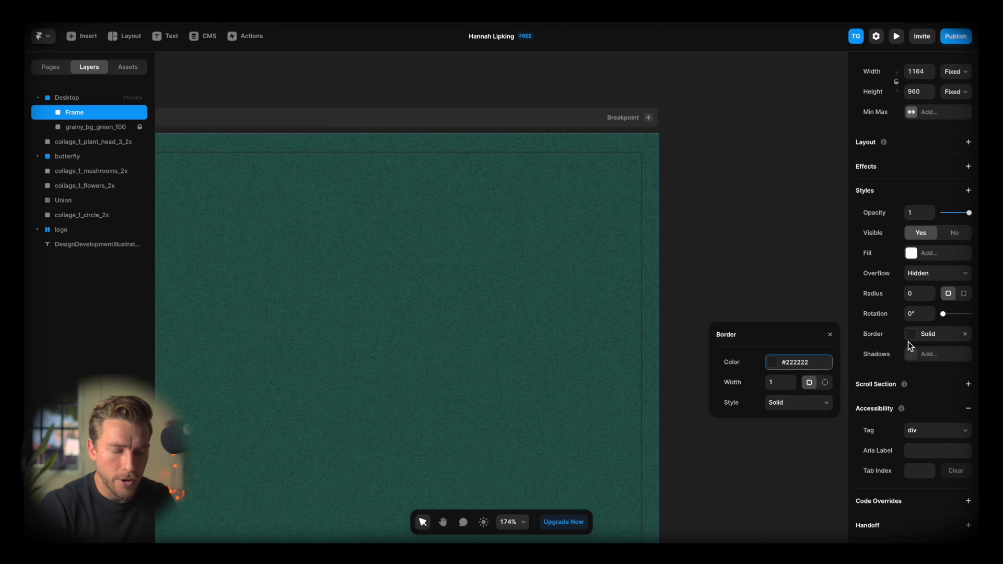
{"action": "left_click", "coordinate": [767, 363]}
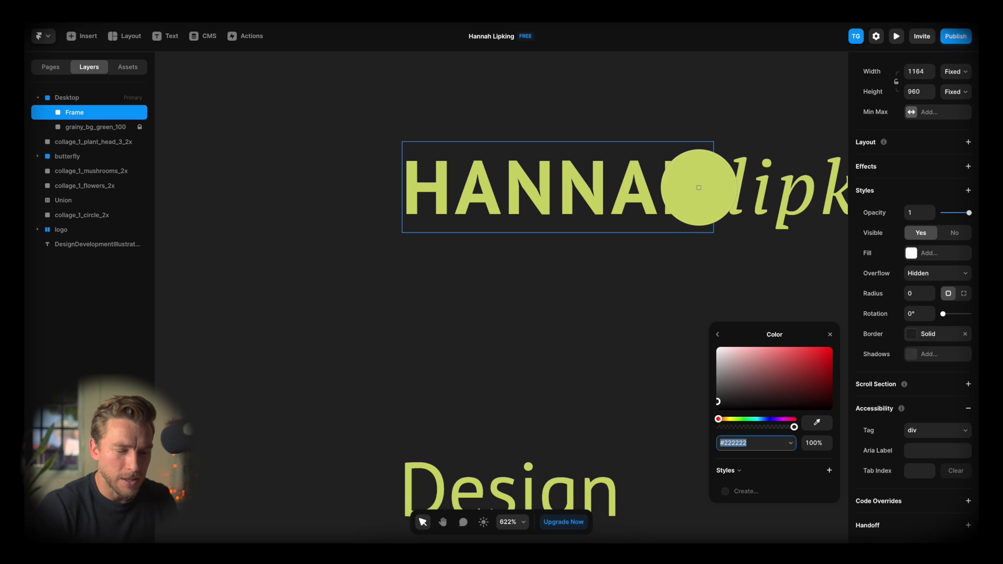
{"action": "left_click", "coordinate": [698, 187]}
{"action": "scroll", "coordinate": [700, 187], "scroll_direction": "down", "scroll_amount": 5}
{"action": "scroll", "coordinate": [449, 216], "scroll_direction": "up", "scroll_amount": 5}
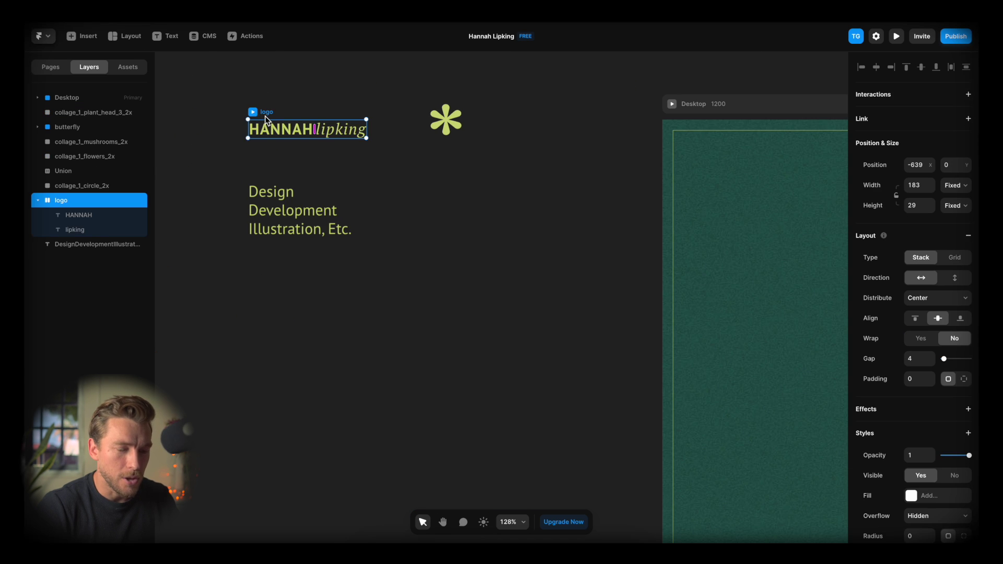
Place the logo, the asterisk (bottom-right) and the tagline (bottom-left) inside the frame
{"action": "left_click_drag", "start_coordinate": [265, 116], "coordinate": [735, 182]}
{"action": "left_click_drag", "start_coordinate": [644, 138], "coordinate": [706, 153]}
{"action": "scroll", "coordinate": [706, 153], "scroll_direction": "right", "scroll_amount": 5}
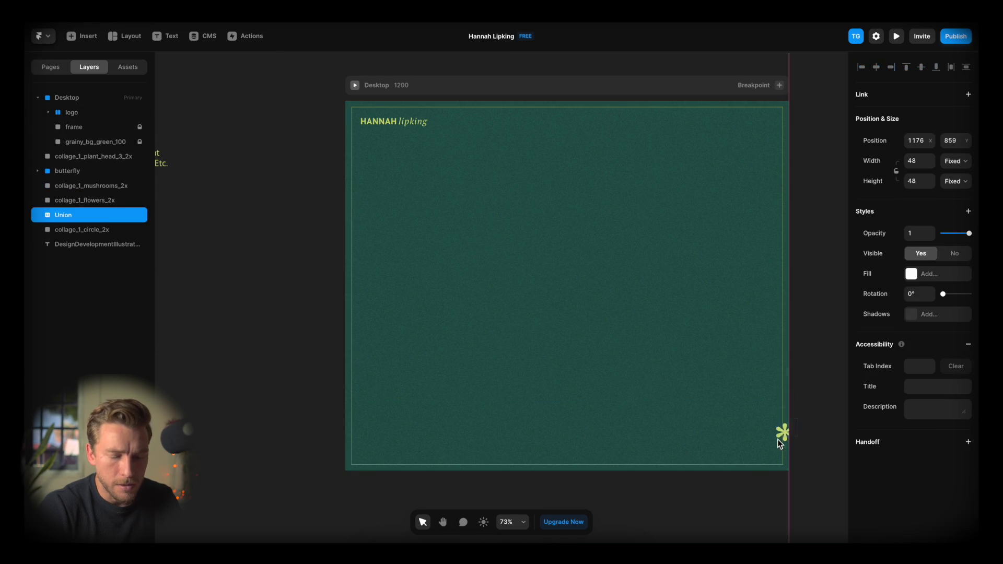
{"action": "left_click_drag", "start_coordinate": [779, 443], "coordinate": [766, 440]}
{"action": "scroll", "coordinate": [767, 439], "scroll_direction": "up", "scroll_amount": 6}
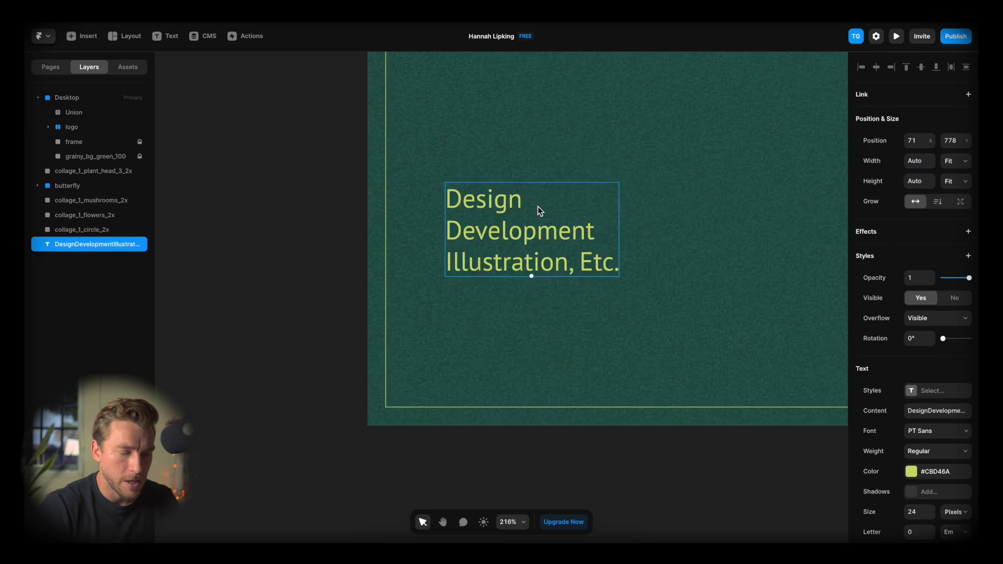
{"action": "left_click_drag", "start_coordinate": [537, 208], "coordinate": [497, 319]}
{"action": "key", "text": "Escape"}
{"action": "key", "text": "shift+1"}
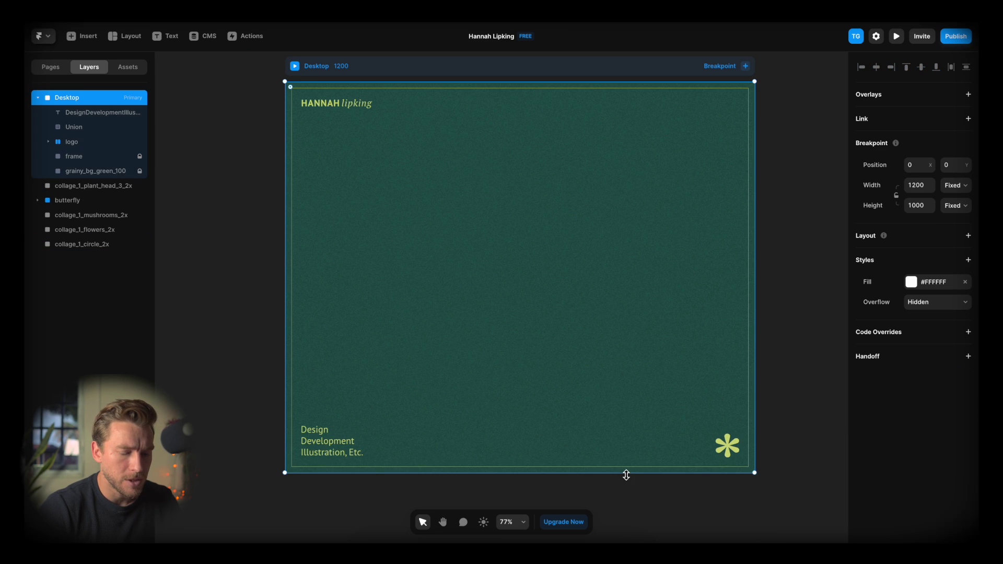
Shorten the Desktop frame, then shift and shrink the plant-head image within it
{"action": "left_click_drag", "start_coordinate": [626, 474], "coordinate": [619, 382]}
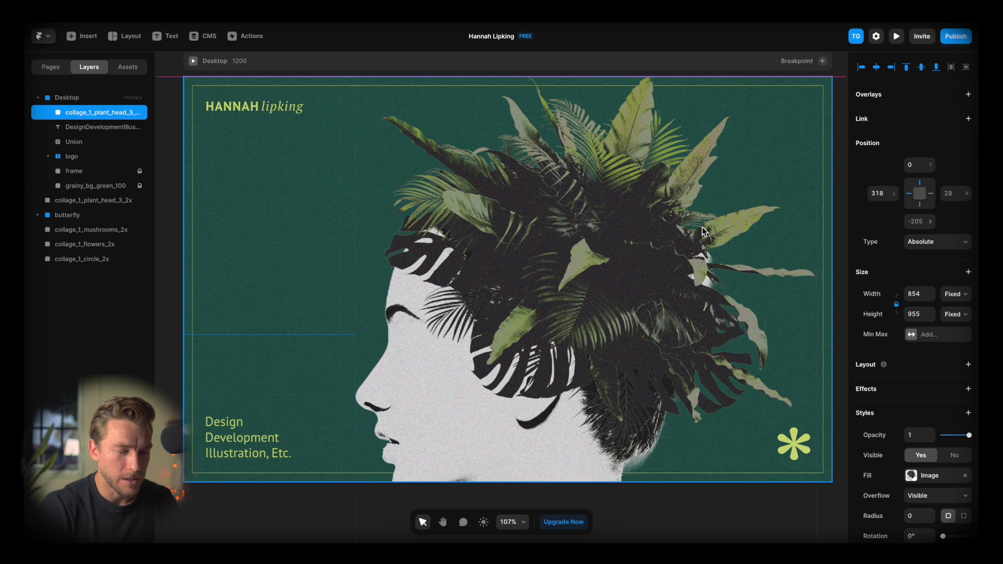
{"action": "left_click_drag", "start_coordinate": [703, 231], "coordinate": [667, 231]}
{"action": "left_click_drag", "start_coordinate": [782, 228], "coordinate": [701, 224]}
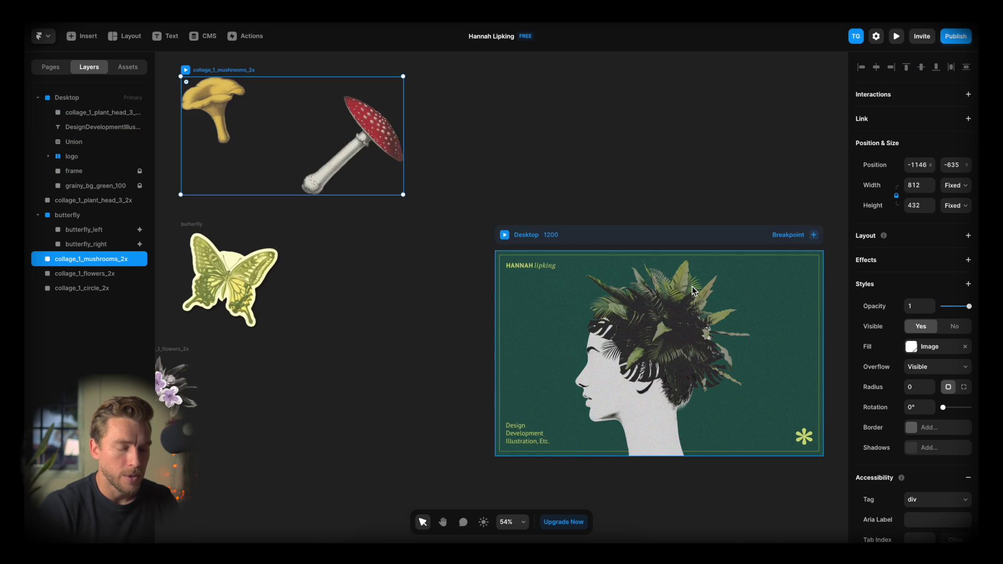
{"action": "scroll", "coordinate": [691, 291], "scroll_direction": "right", "scroll_amount": 1}
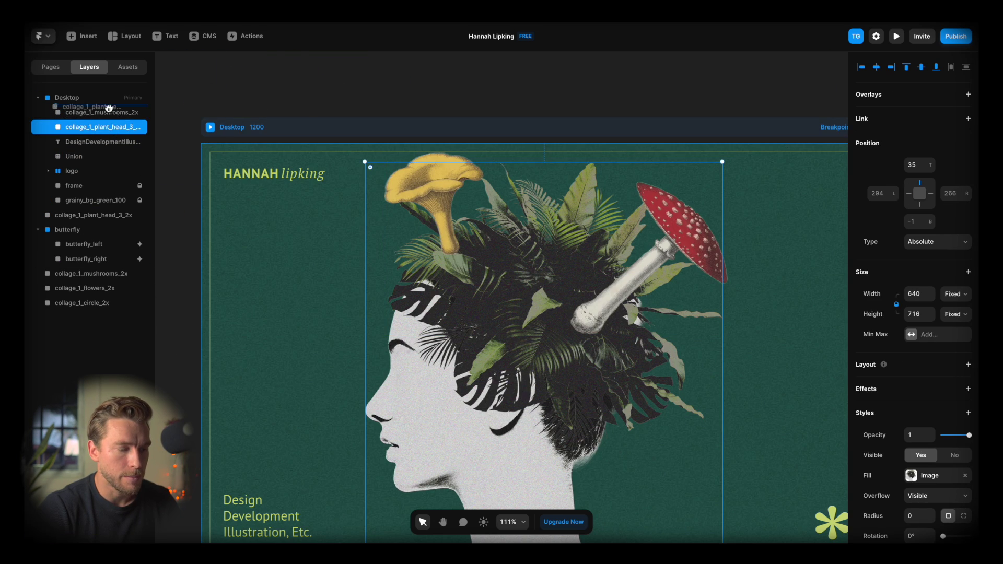
{"action": "left_click", "coordinate": [563, 163]}
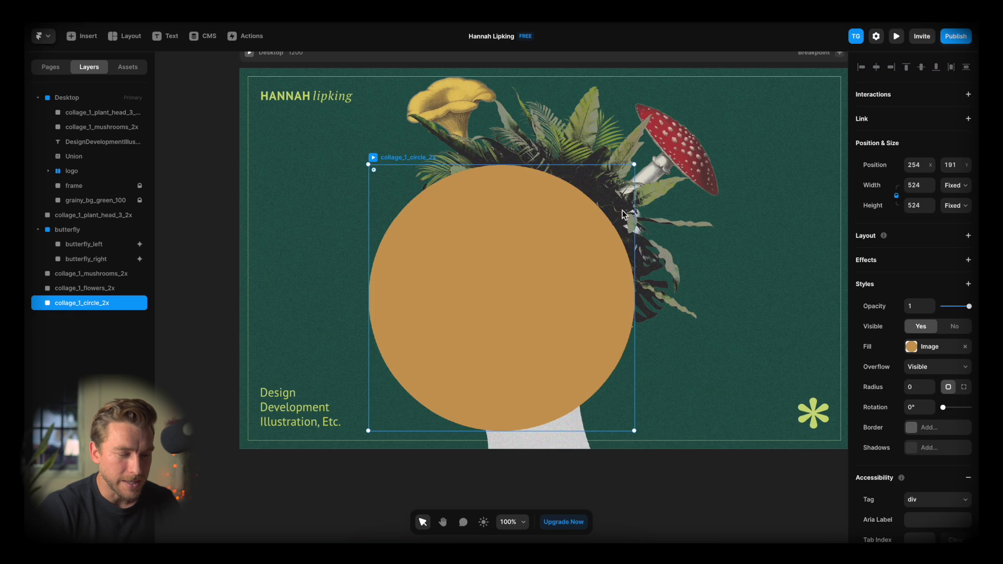
Move the orange circle onto the head and send it behind the head
{"action": "left_click_drag", "start_coordinate": [622, 209], "coordinate": [595, 191]}
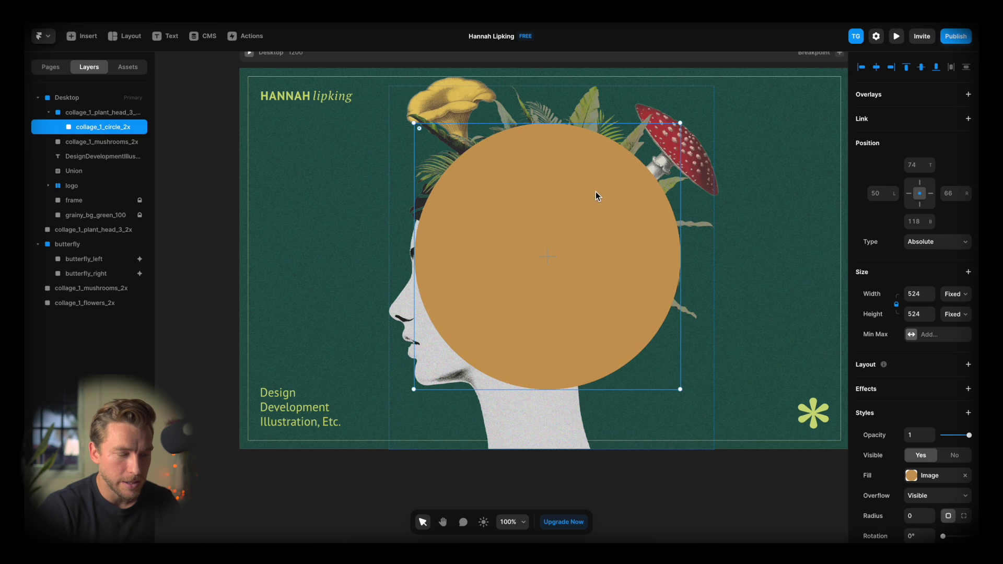
{"action": "key", "text": "ctrl+z"}
{"action": "key", "text": "ctrl+z"}
{"action": "scroll", "coordinate": [679, 339], "scroll_direction": "up", "scroll_amount": 5}
{"action": "key", "text": "Escape"}
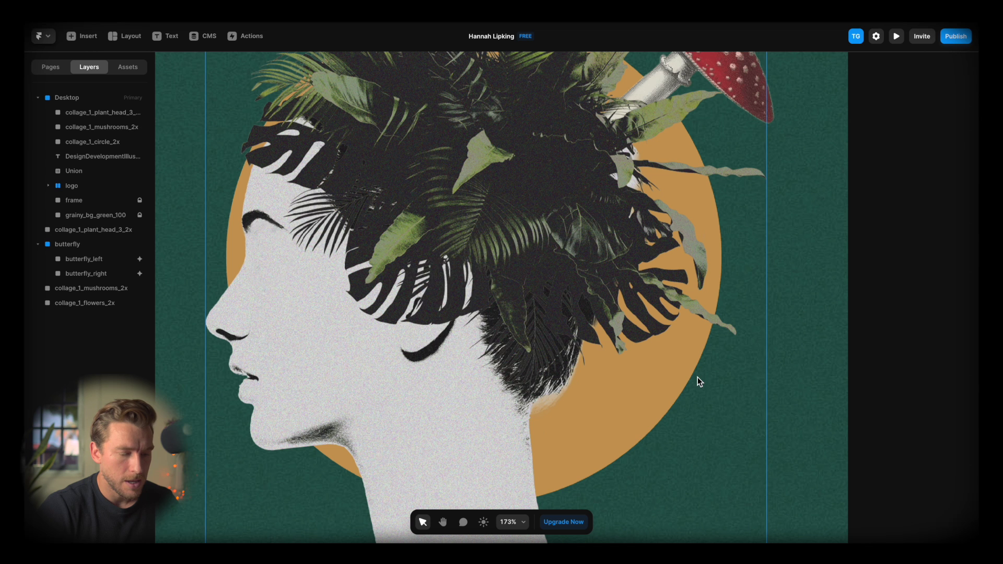
Paste the flowers onto the neck and place the snail over the eye
{"action": "key", "text": "ctrl+v"}
{"action": "left_click_drag", "start_coordinate": [523, 291], "coordinate": [600, 400]}
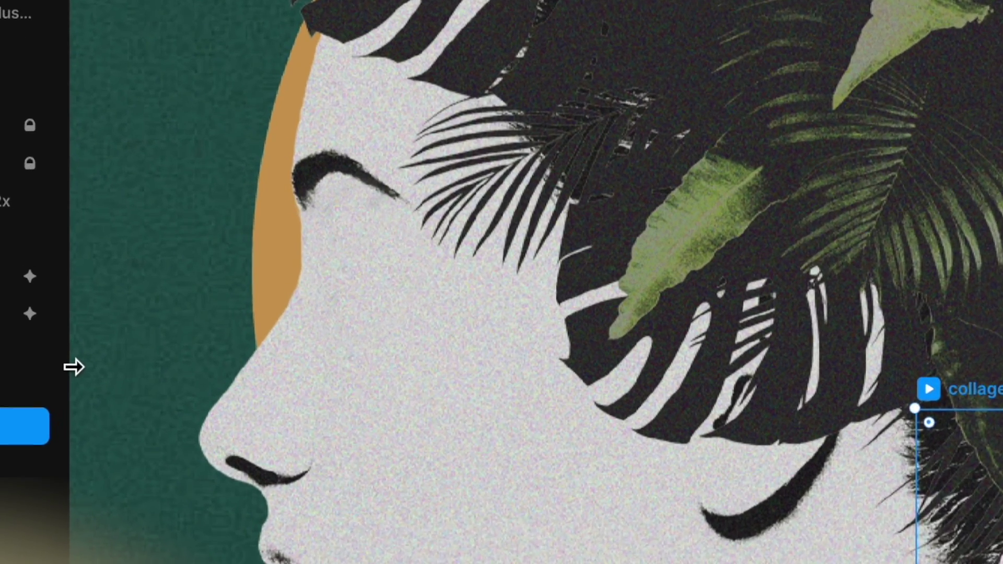
{"action": "left_click_drag", "start_coordinate": [450, 268], "coordinate": [406, 269]}
{"action": "key", "text": "Escape"}
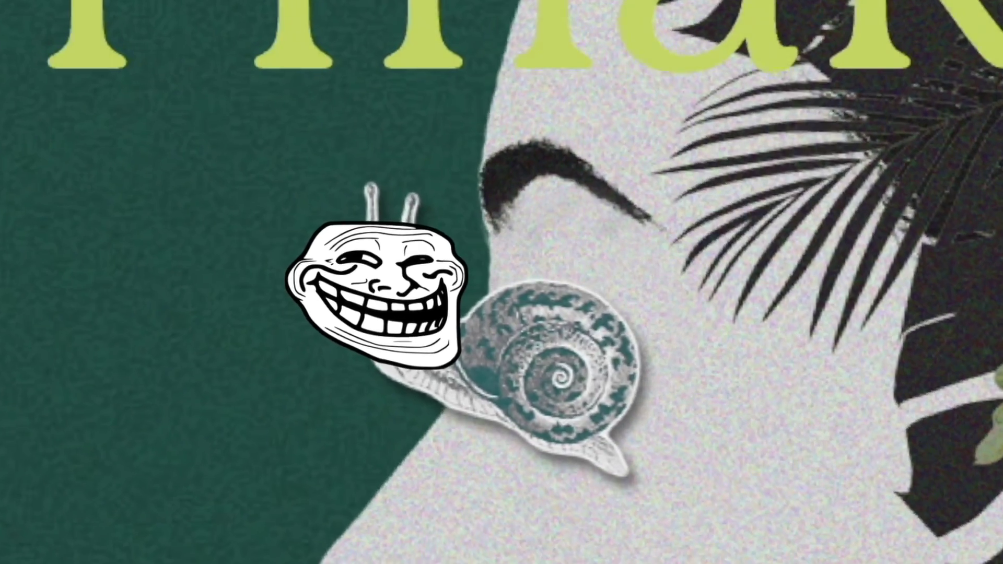
{"action": "left_click", "coordinate": [368, 272]}
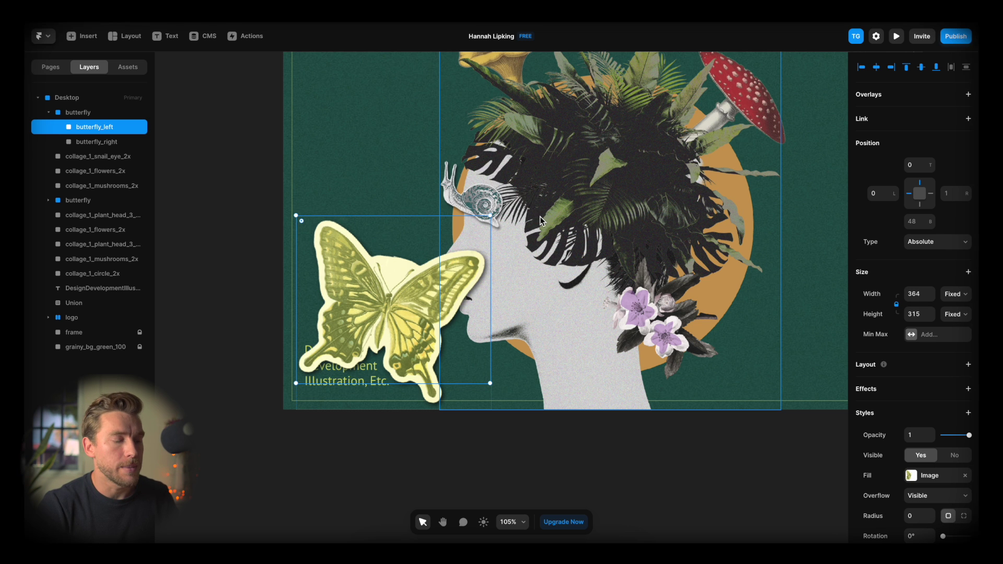
Give the left wing a mirrored loop with 3D rotation Y −60, Z 0, and preview it
{"action": "left_click", "coordinate": [967, 390]}
{"action": "left_click", "coordinate": [937, 438]}
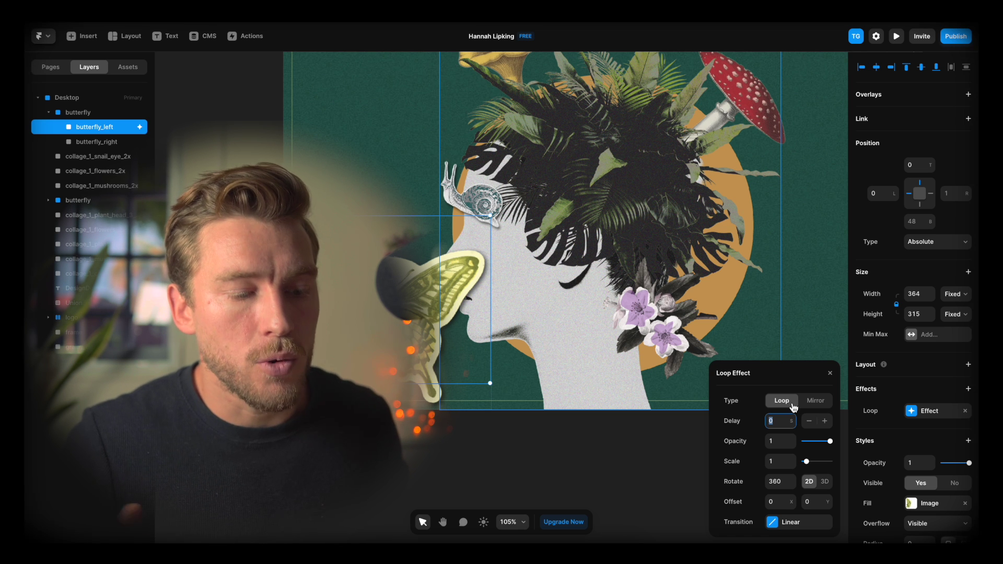
{"action": "left_click", "coordinate": [815, 403]}
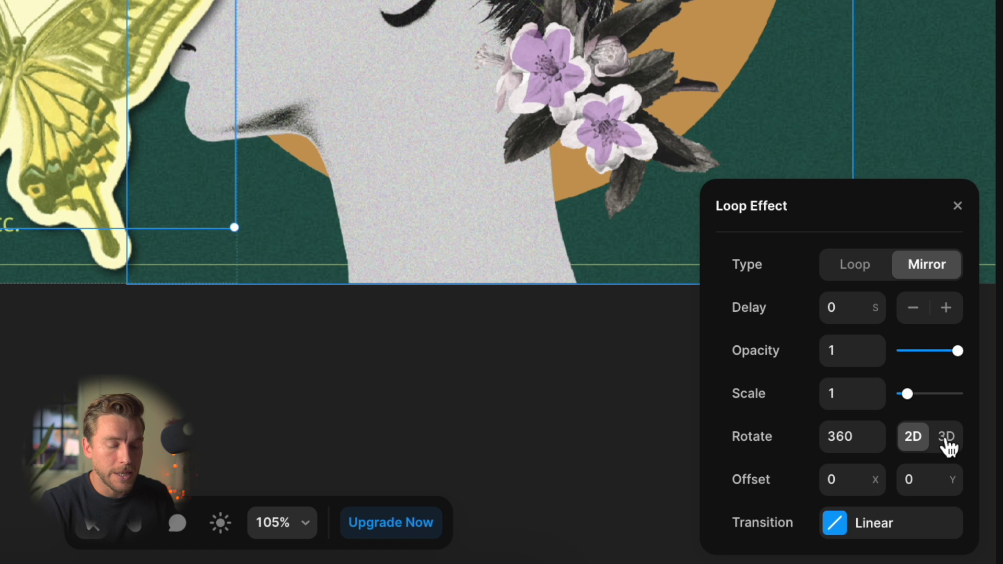
{"action": "left_click", "coordinate": [947, 438]}
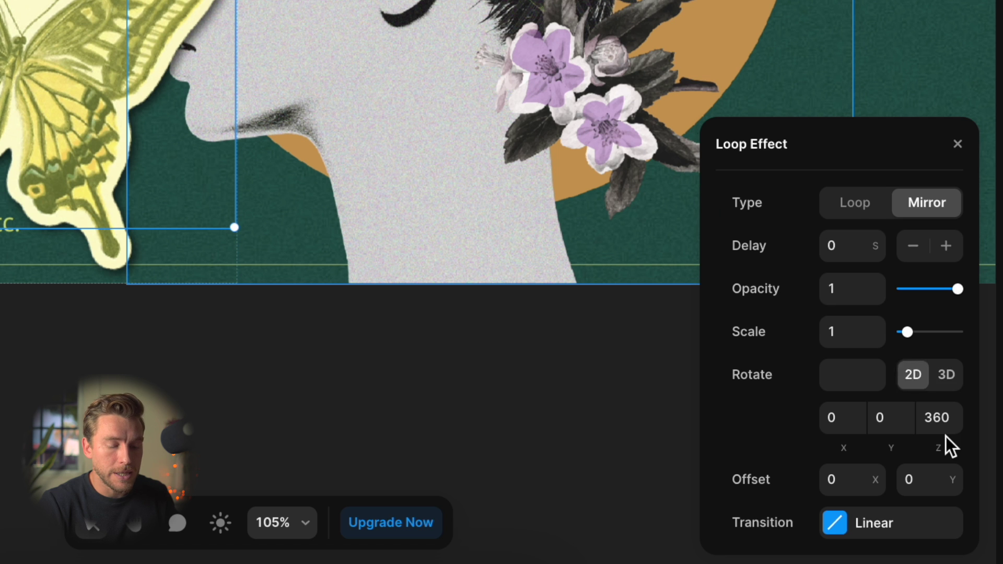
{"action": "left_click", "coordinate": [942, 418]}
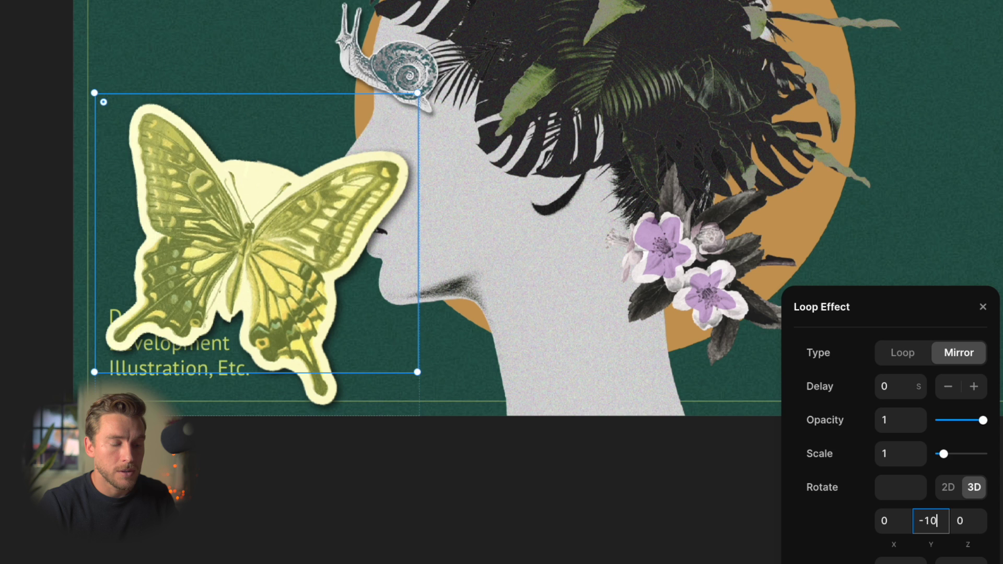
{"action": "key", "text": "BackSpace"}
{"action": "key", "text": "BackSpace"}
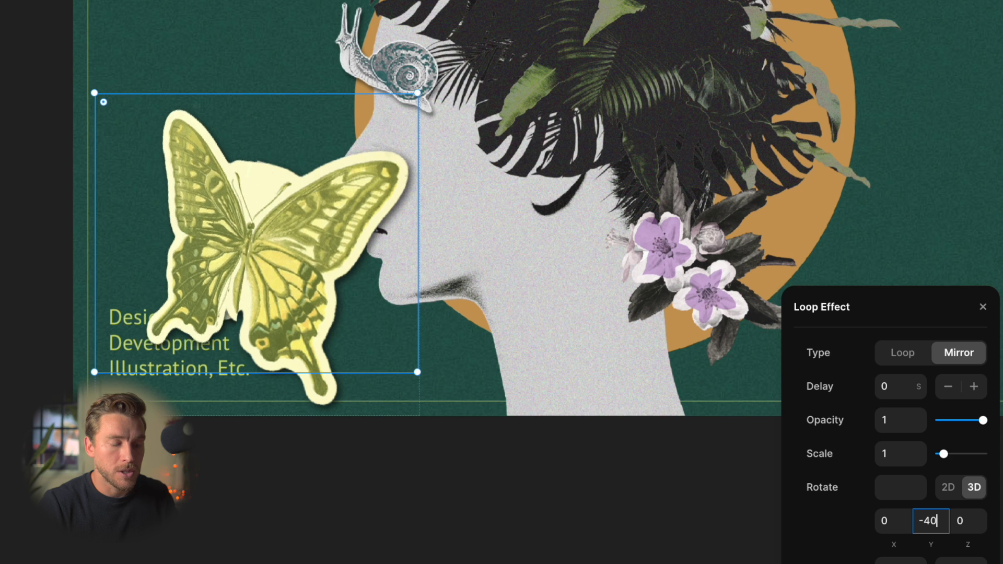
{"action": "type", "text": "10"}
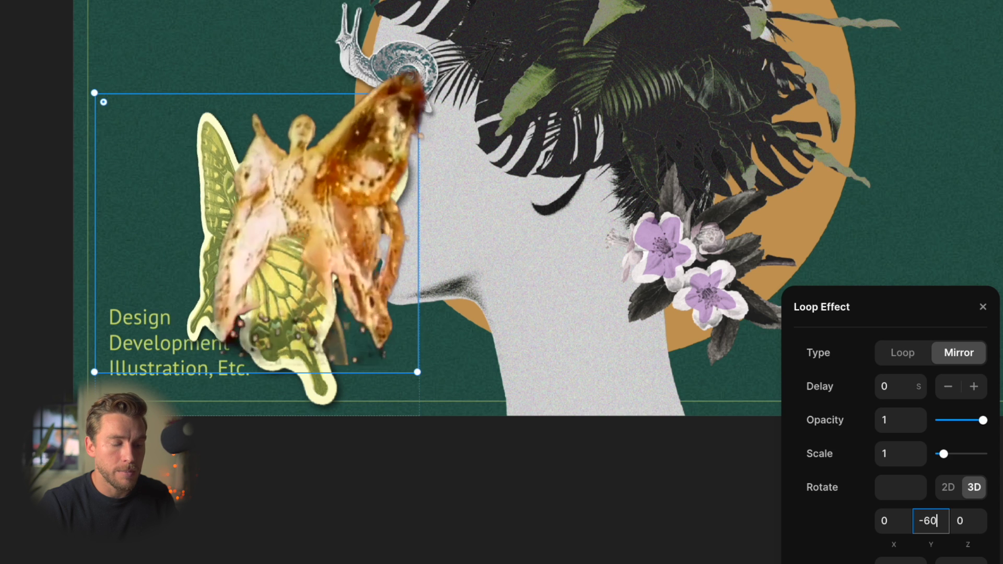
{"action": "key", "text": "Escape"}
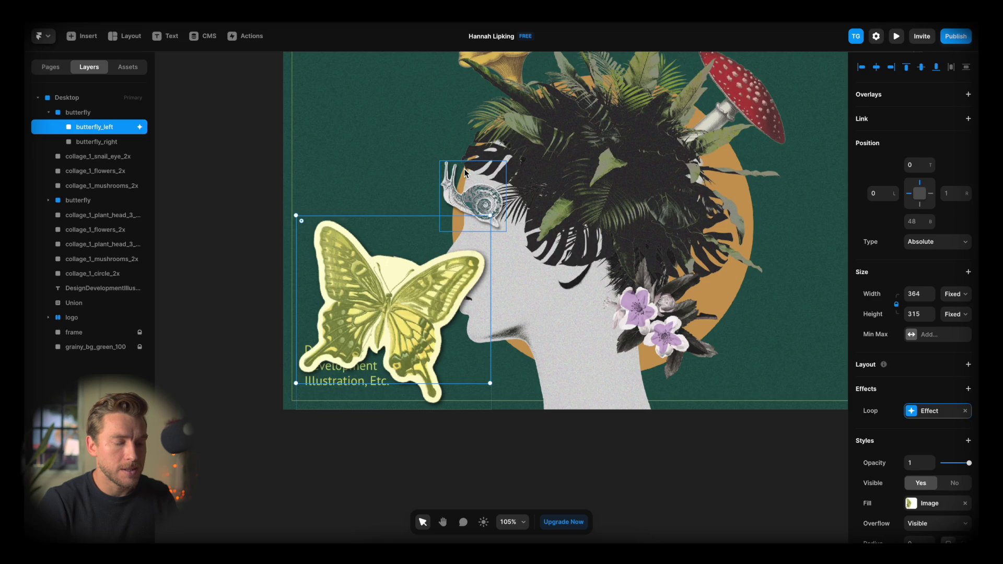
{"action": "key", "text": "super+p"}
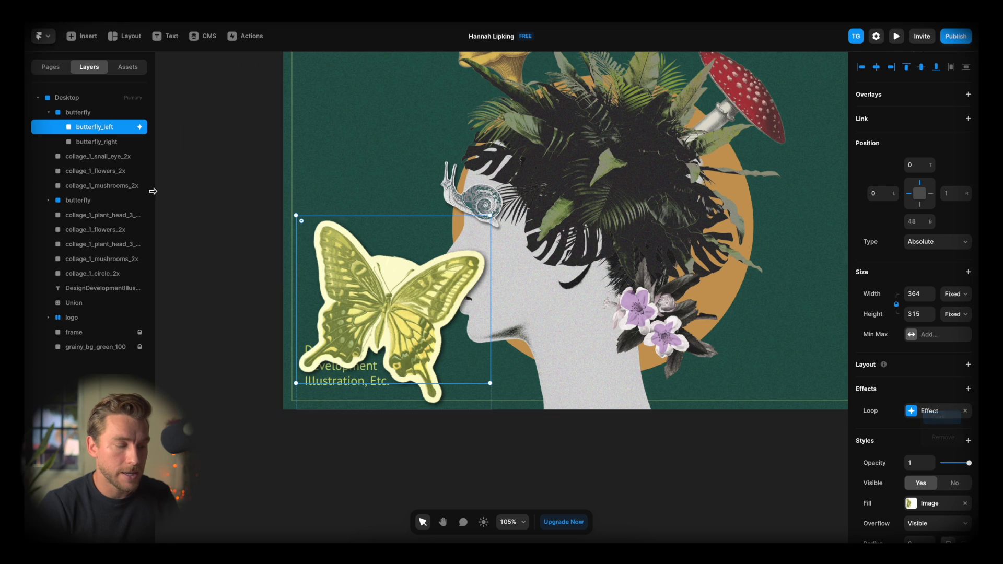
{"action": "left_click", "coordinate": [112, 141]}
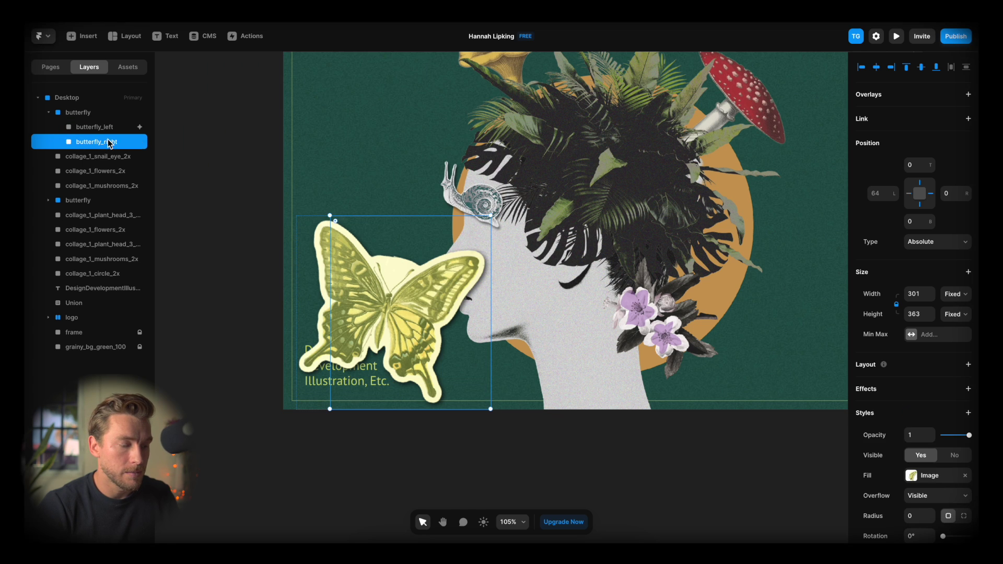
Paste the loop effect onto the right wing, set its Y rotation to 40, and preview
{"action": "right_click", "coordinate": [114, 144]}
{"action": "mouse_move", "coordinate": [173, 245]}
{"action": "left_click", "coordinate": [262, 273]}
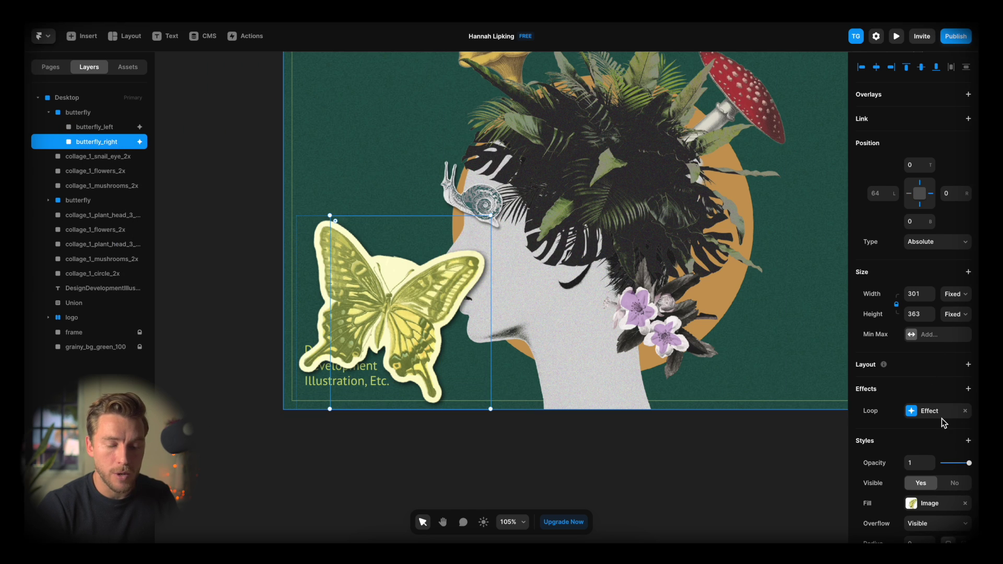
{"action": "left_click", "coordinate": [927, 411]}
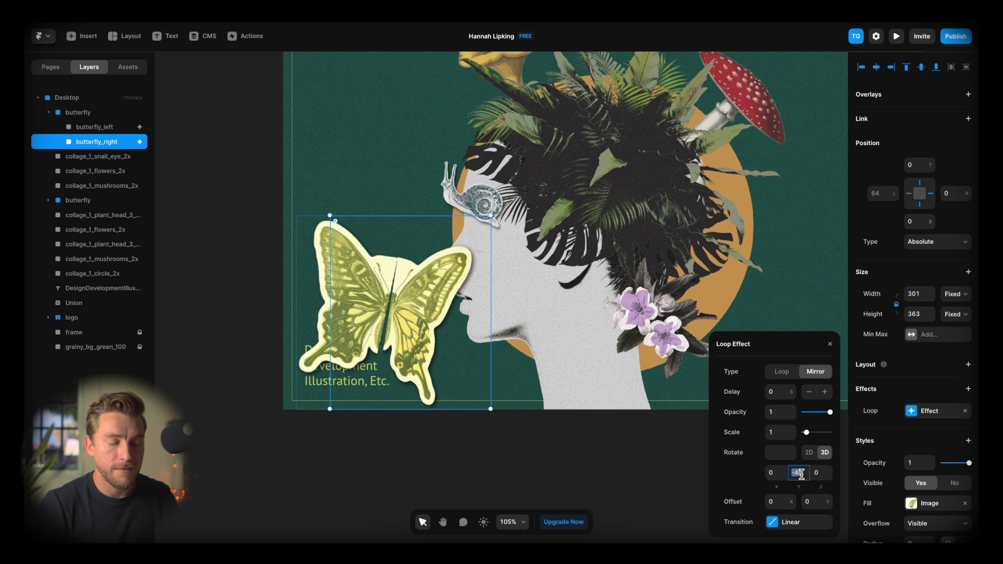
{"action": "type", "text": "-10"}
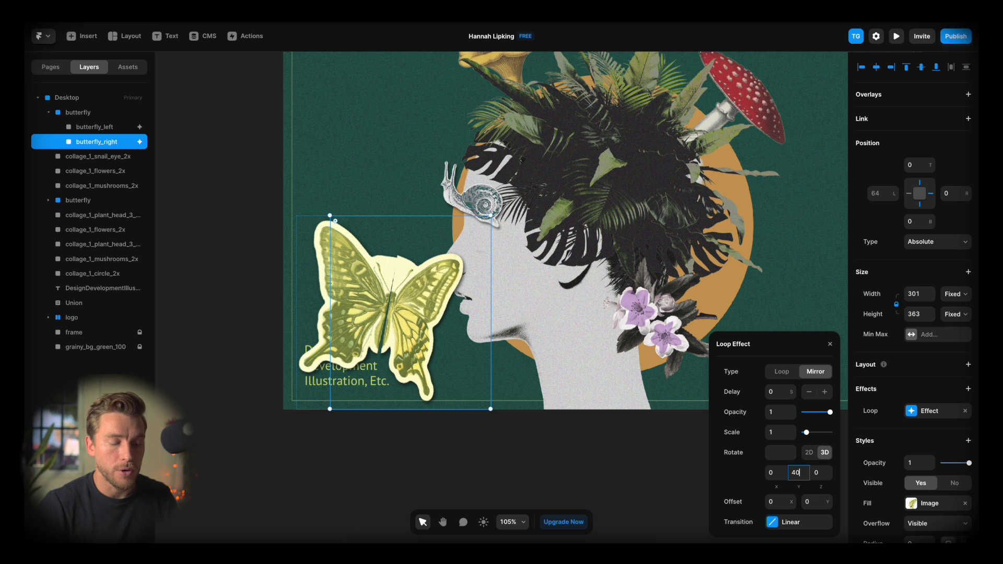
{"action": "key", "text": "super+p"}
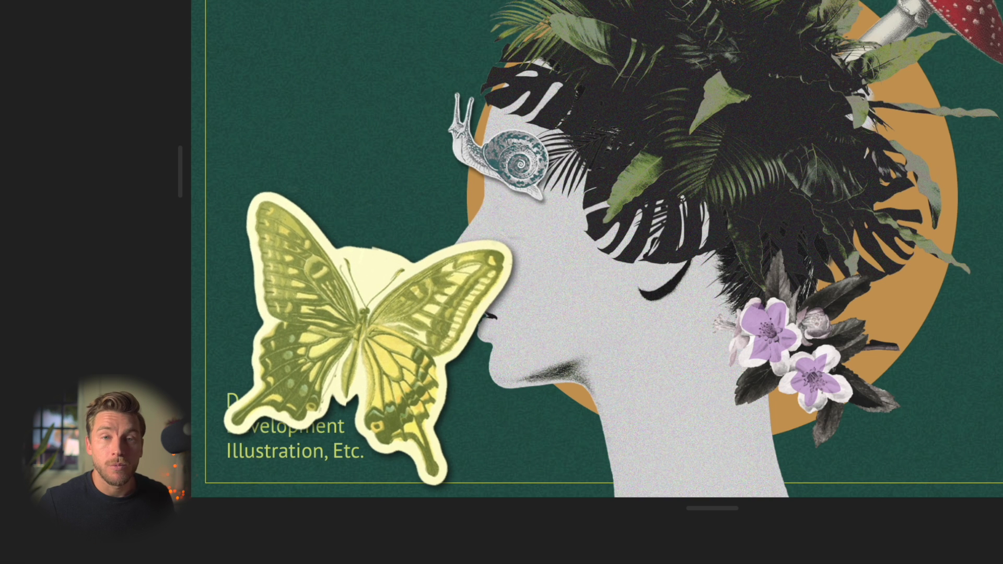
{"action": "key", "text": "Escape"}
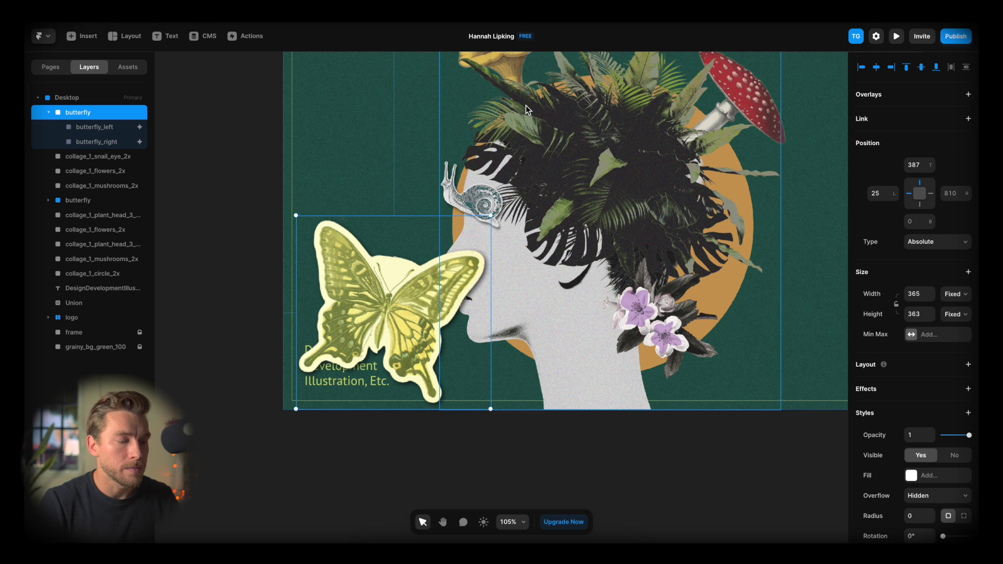
Add a mirrored loop to the butterfly group with offset X 1100 and Y −360
{"action": "scroll", "coordinate": [525, 105], "scroll_direction": "up", "scroll_amount": 2}
{"action": "left_click", "coordinate": [966, 390]}
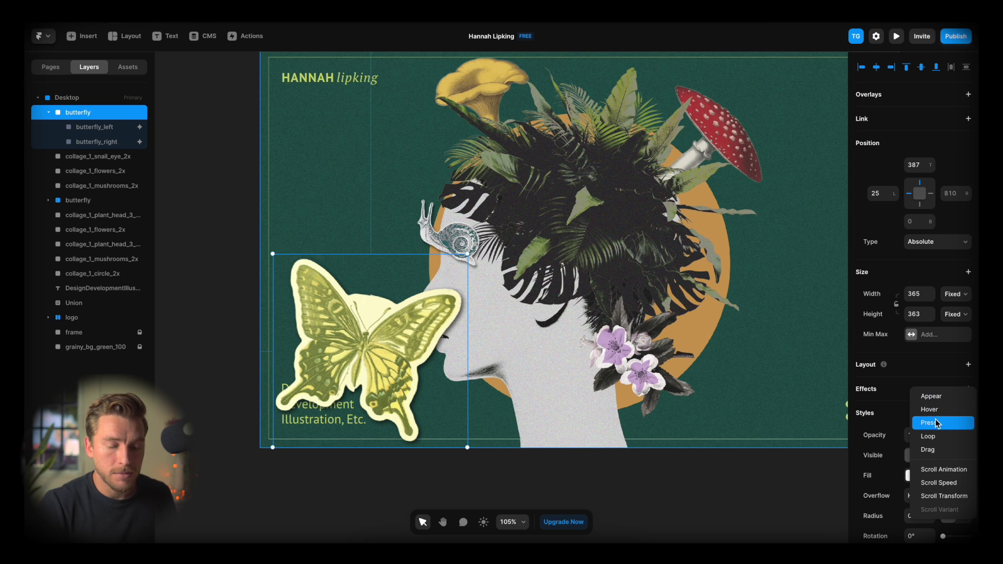
{"action": "left_click", "coordinate": [933, 434]}
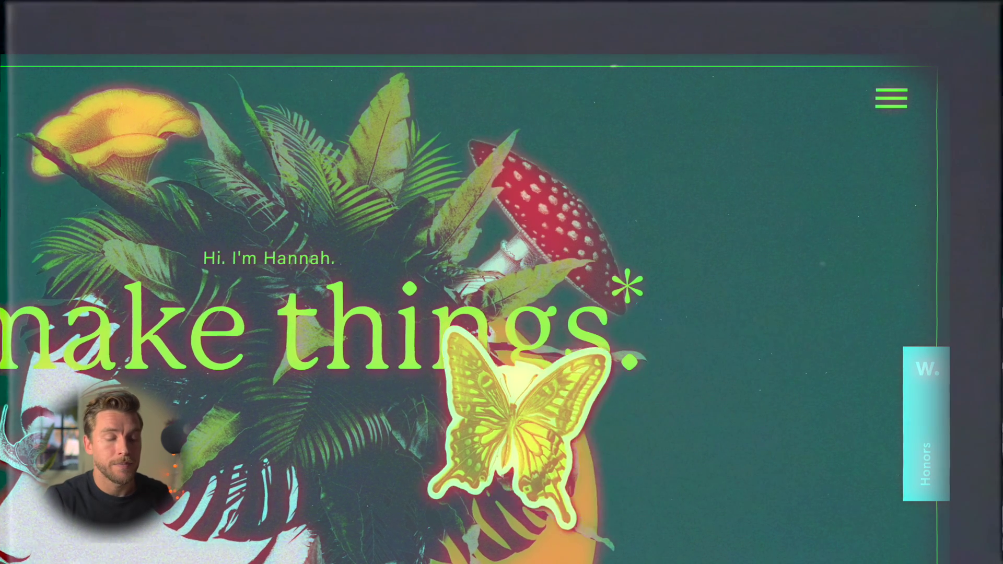
{"action": "left_click", "coordinate": [815, 401]}
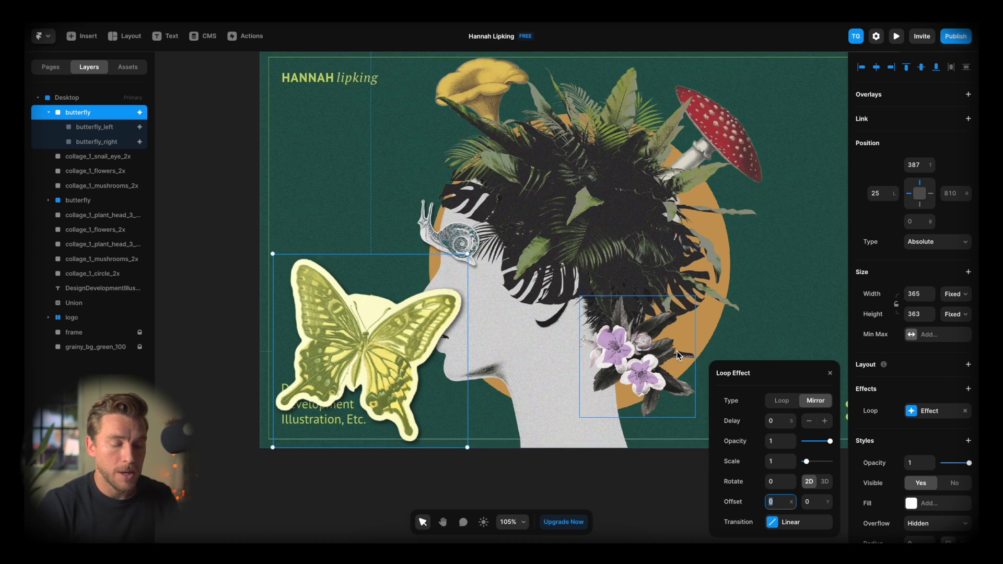
{"action": "scroll", "coordinate": [676, 351], "scroll_direction": "right", "scroll_amount": 5}
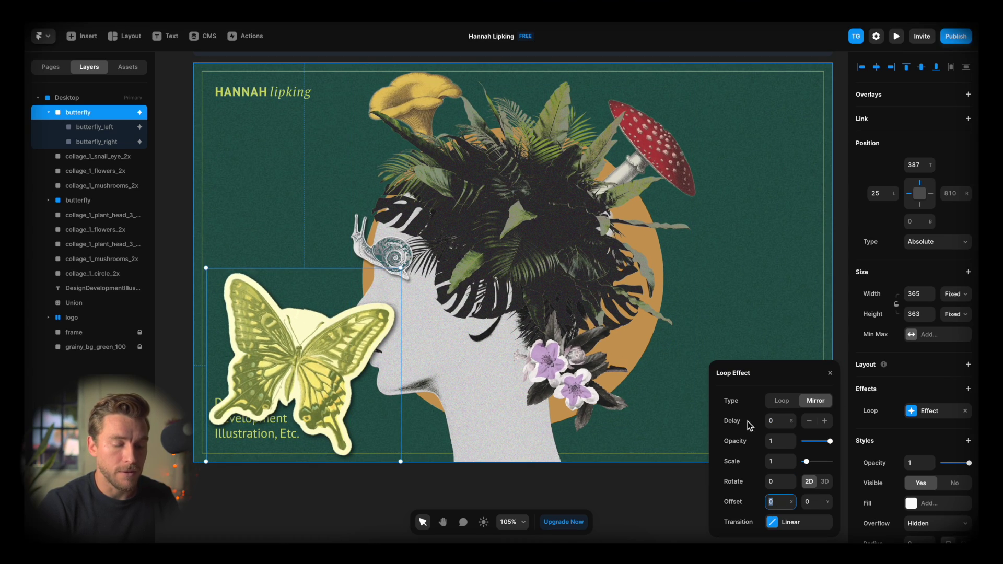
{"action": "type", "text": "130"}
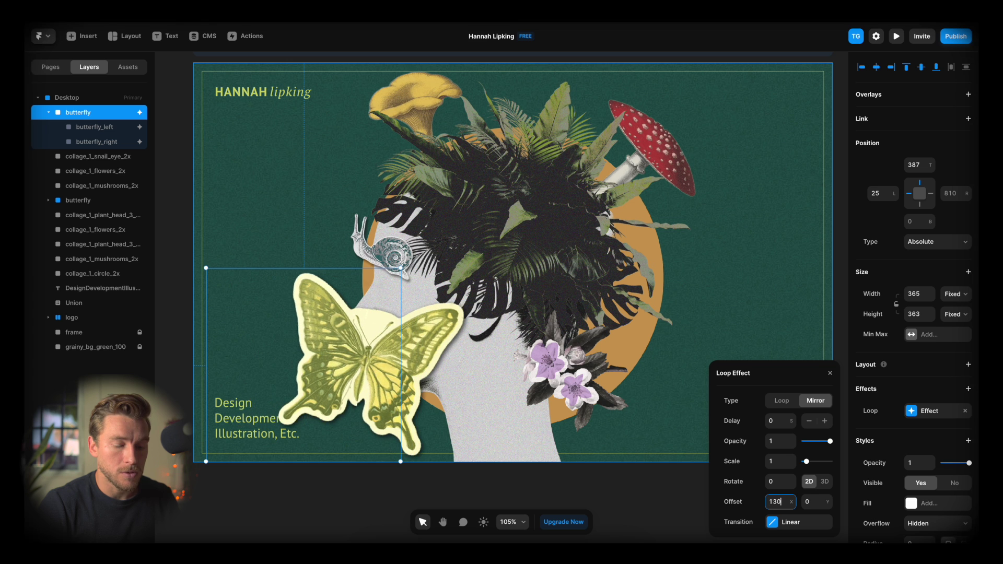
{"action": "type", "text": "0"}
{"action": "key", "text": "Tab"}
{"action": "type", "text": "-360"}
{"action": "key", "text": "shift+Tab"}
{"action": "type", "text": "1100"}
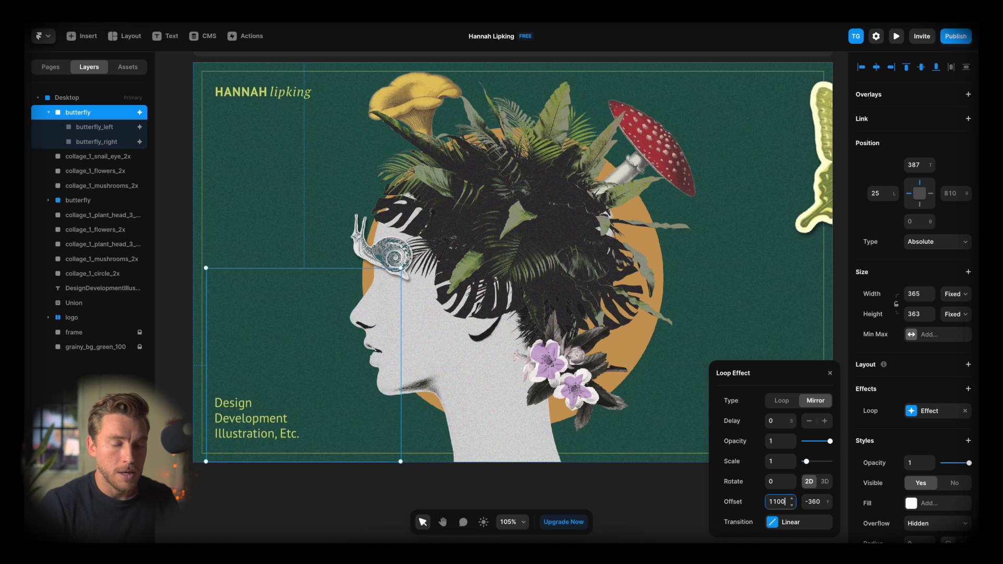
{"action": "left_click", "coordinate": [772, 524]}
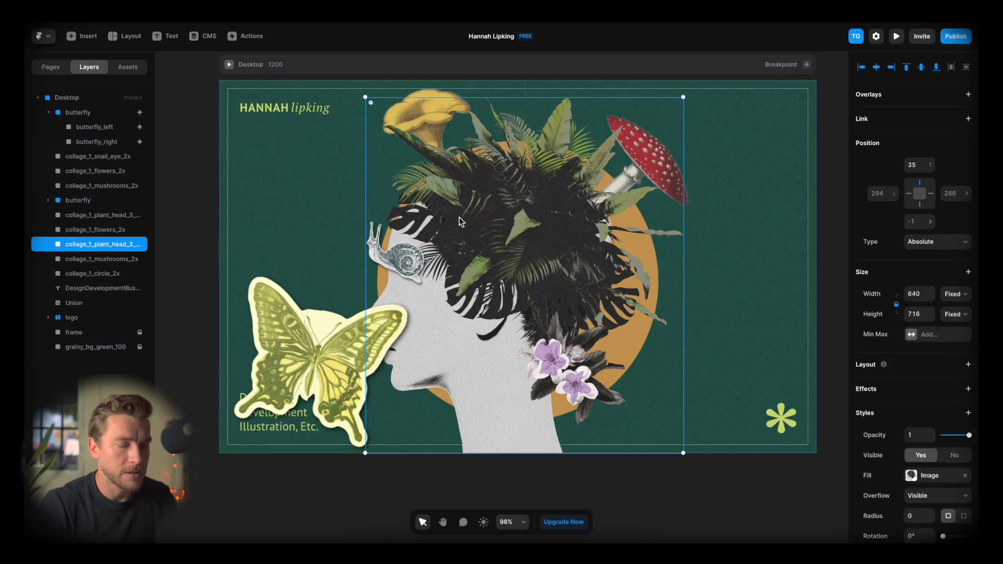
Add a rotating loop to the plant head with value 20 and edit its transition duration
{"action": "scroll", "coordinate": [946, 382], "scroll_direction": "down", "scroll_amount": 1}
{"action": "left_click", "coordinate": [968, 382]}
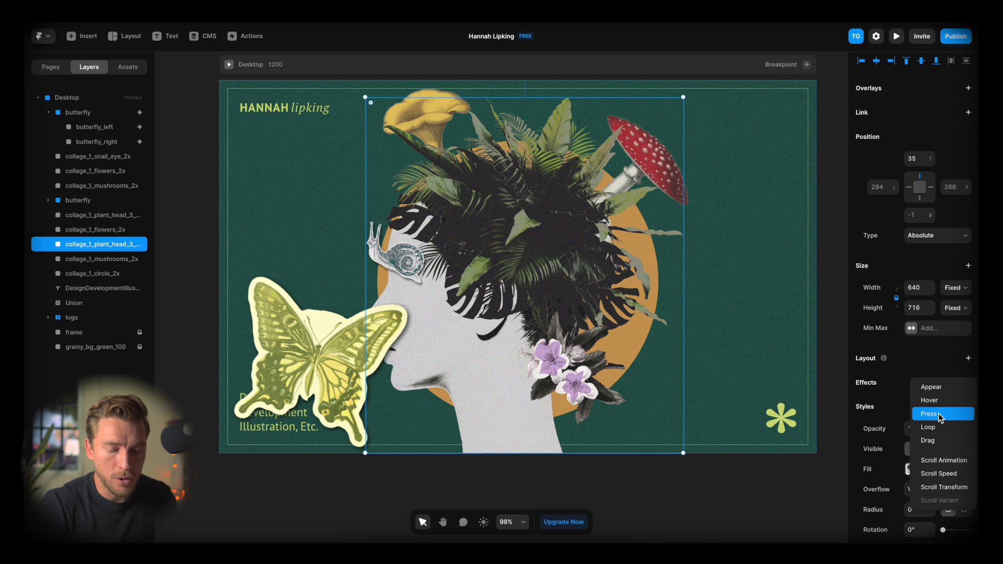
{"action": "left_click", "coordinate": [928, 427]}
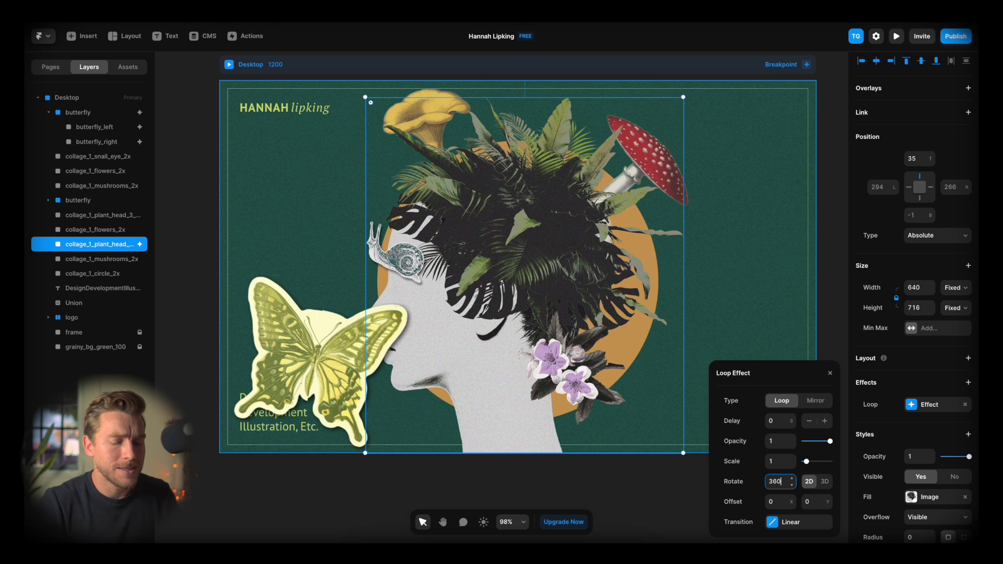
{"action": "type", "text": "20"}
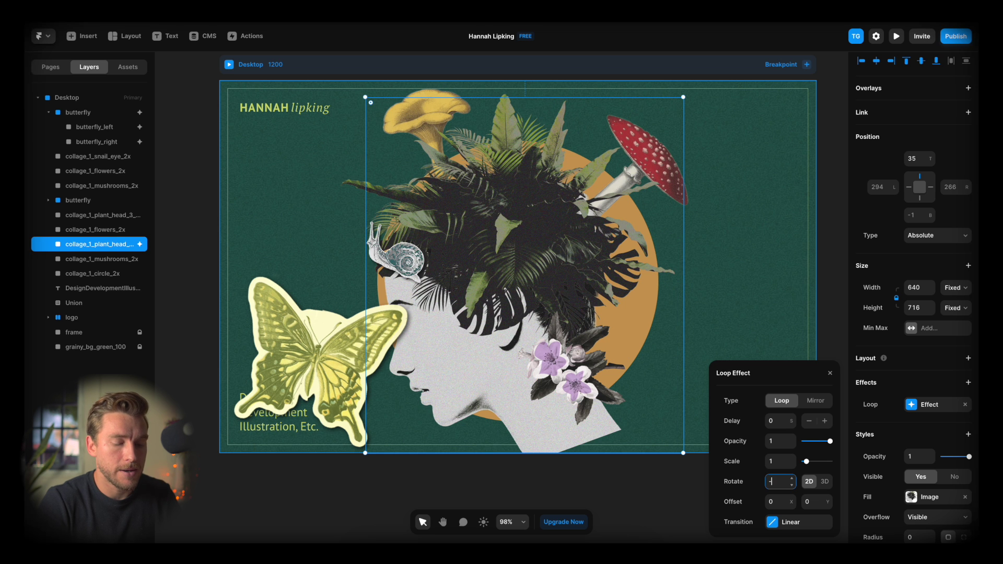
{"action": "left_click", "coordinate": [799, 522]}
{"action": "left_click", "coordinate": [778, 482]}
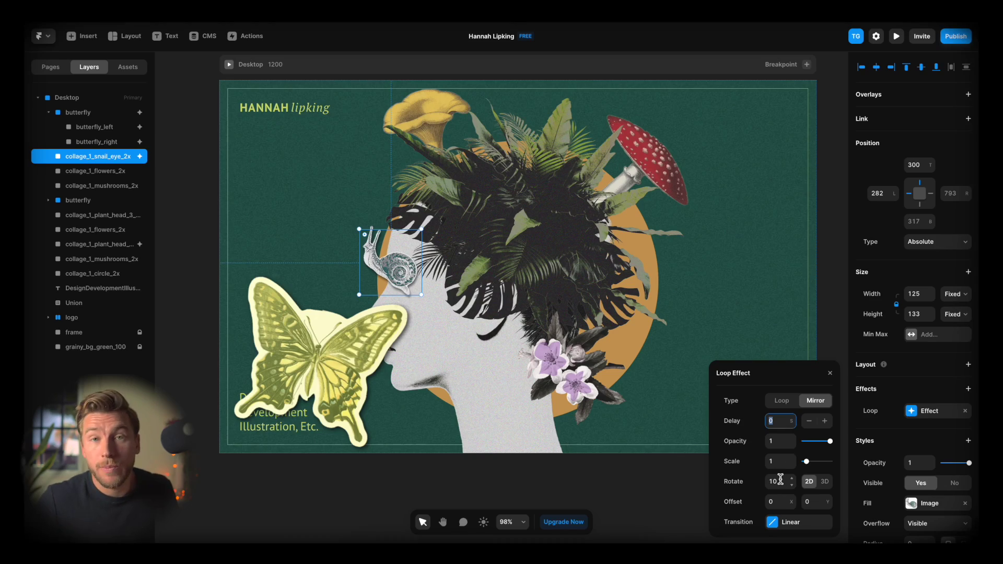
Adjust the snail's rotation, add a 360° spinning loop to the mushrooms, and preview the collage
{"action": "left_click", "coordinate": [779, 481]}
{"action": "type", "text": "1"}
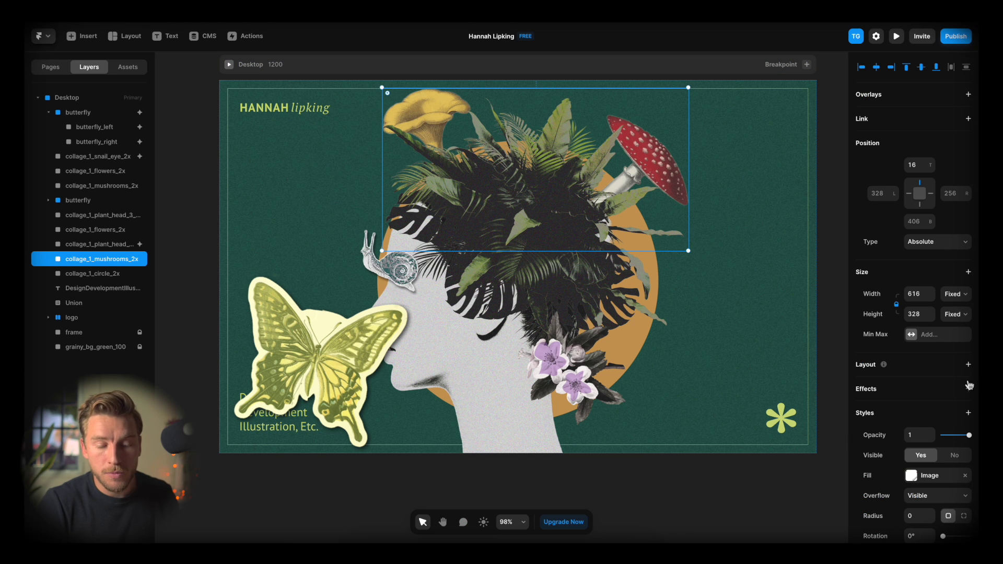
{"action": "left_click", "coordinate": [969, 386]}
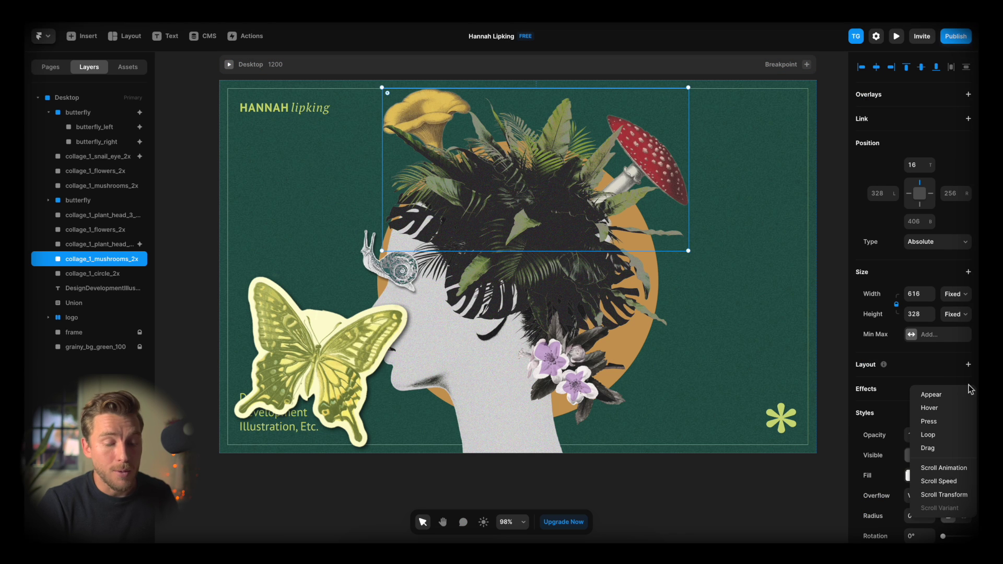
{"action": "left_click", "coordinate": [932, 433]}
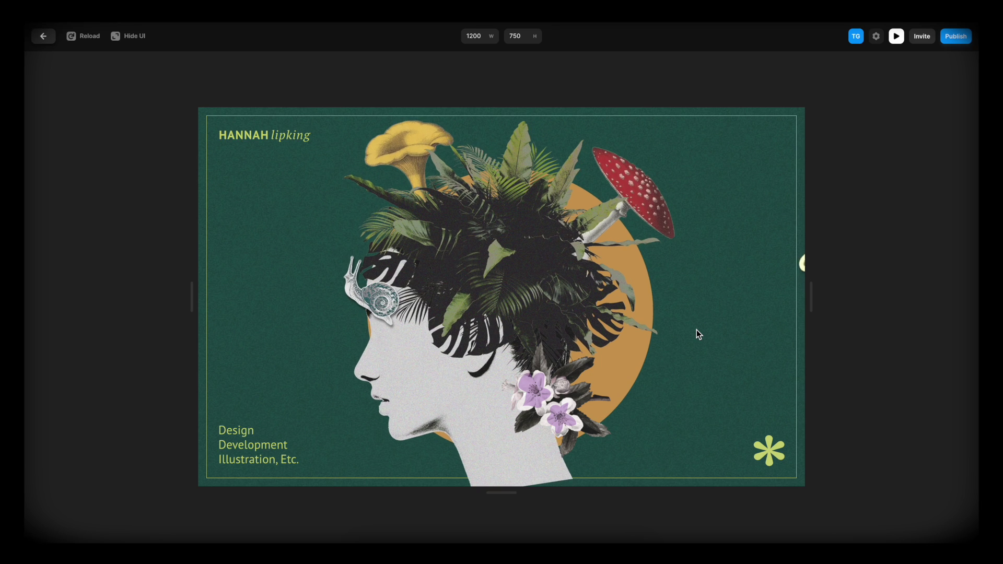
{"action": "key", "text": "Escape"}
Add a greeting text line starting 'Hi. Im' above the head
{"action": "key", "text": "t"}
{"action": "left_click", "coordinate": [471, 199]}
{"action": "type", "text": "Hi. Im"}
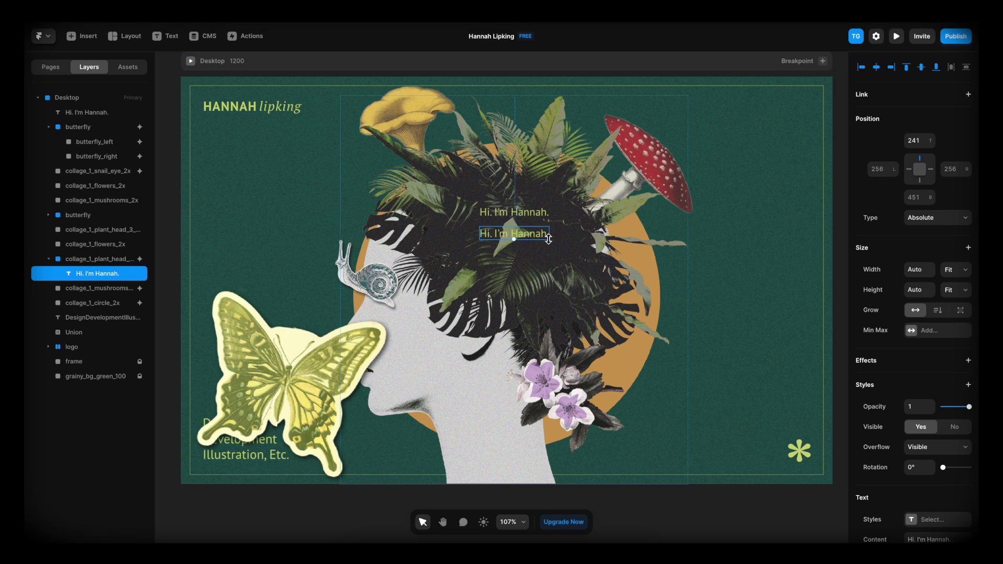
Duplicate the greeting into an 'I make things.' headline set in PT Serif
{"action": "left_click_drag", "start_coordinate": [548, 239], "coordinate": [667, 291]}
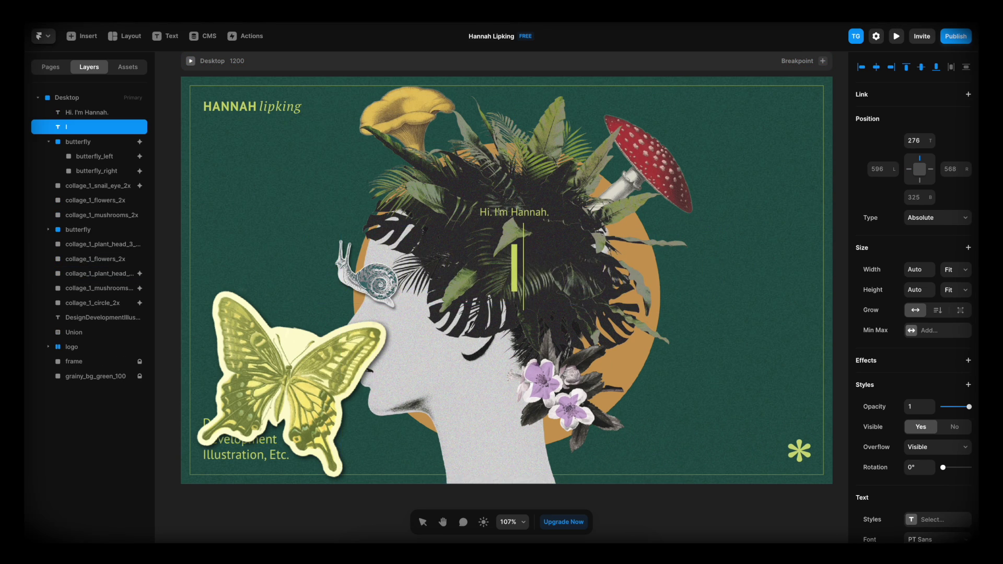
{"action": "type", "text": "I make things."}
{"action": "scroll", "coordinate": [923, 365], "scroll_direction": "down", "scroll_amount": 3}
{"action": "left_click", "coordinate": [922, 409]}
{"action": "type", "text": "pt serif"}
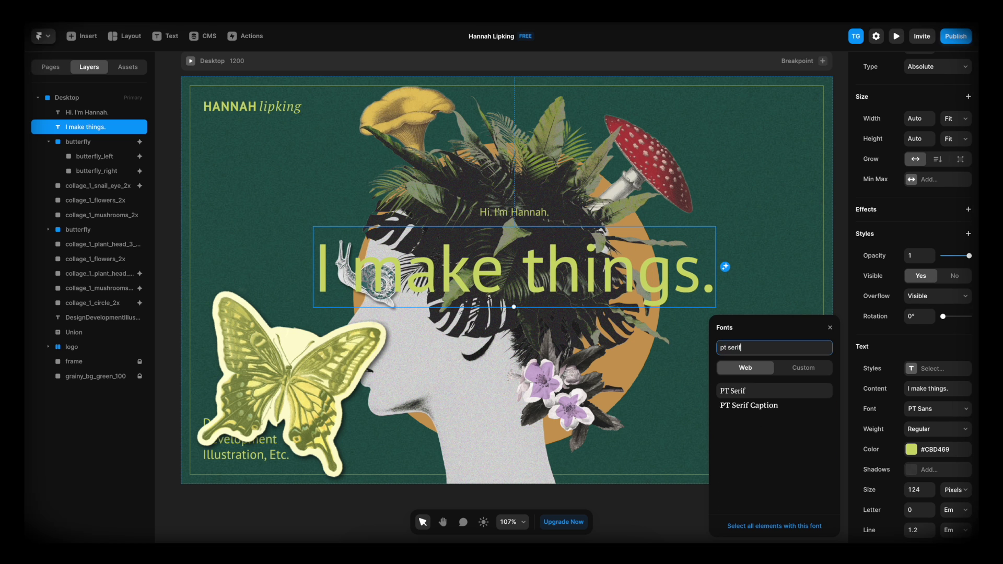
{"action": "key", "text": "Return"}
Raise both text lines over the head, preview, and add an appear effect to the headline
{"action": "left_click_drag", "start_coordinate": [509, 256], "coordinate": [509, 209]}
{"action": "scroll", "coordinate": [509, 209], "scroll_direction": "up", "scroll_amount": 3}
{"action": "left_click", "coordinate": [520, 179]}
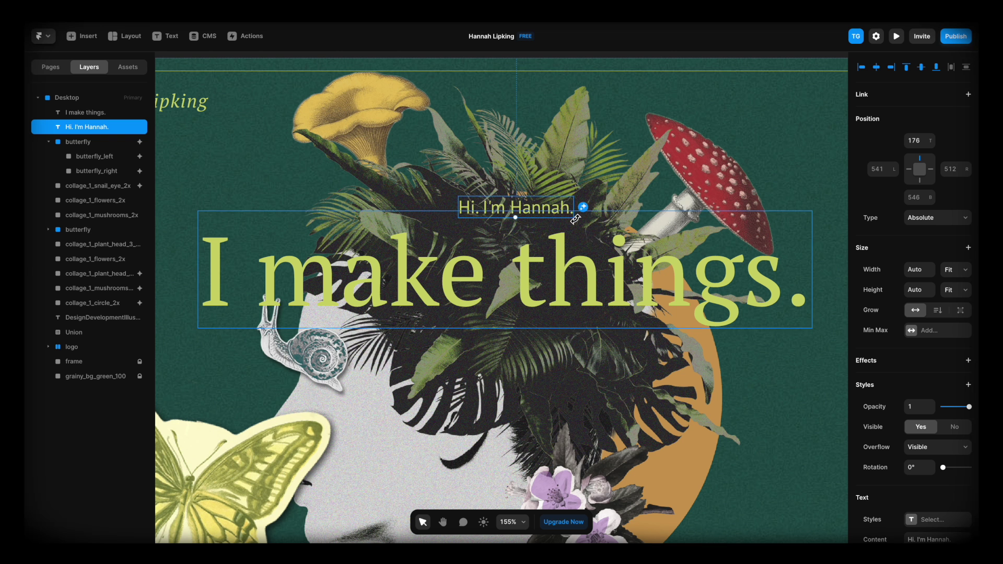
{"action": "key", "text": "super+p"}
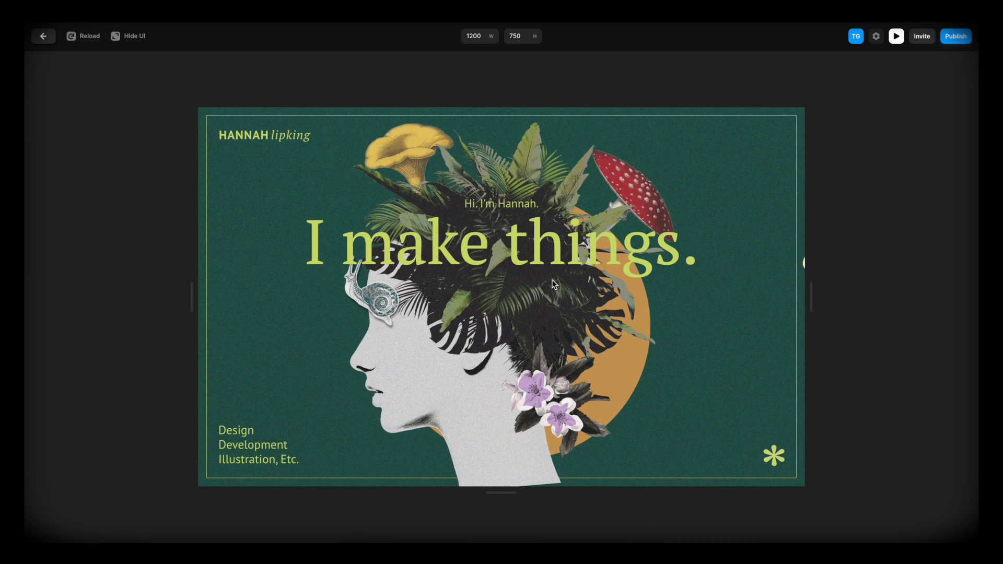
{"action": "left_click", "coordinate": [968, 225]}
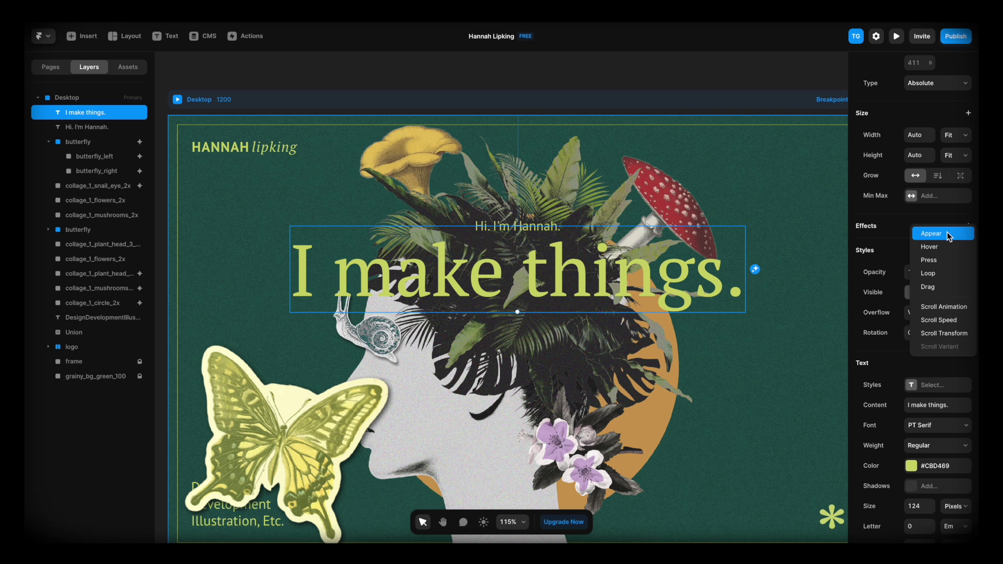
{"action": "left_click", "coordinate": [930, 234]}
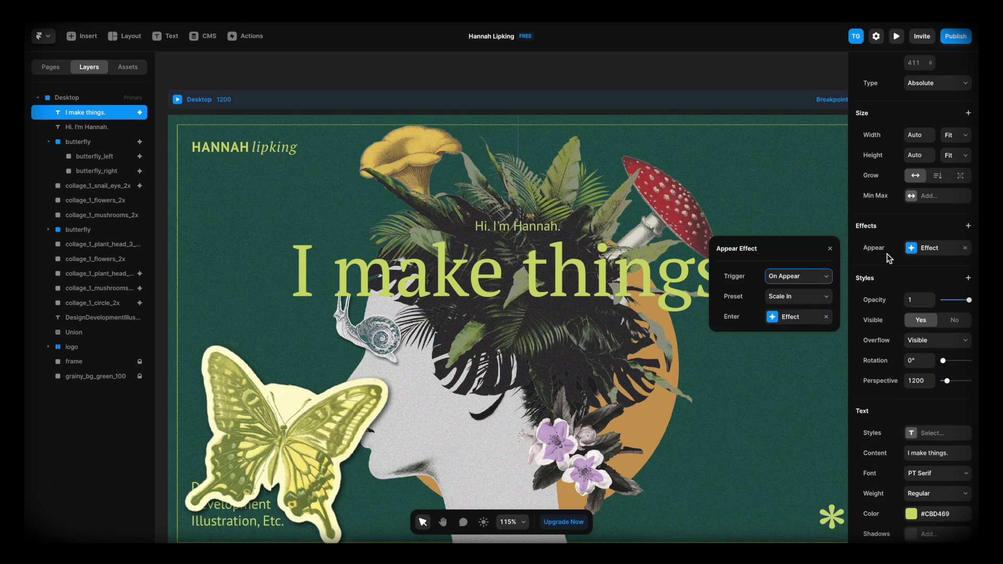
Switch the headline's appear transition from Spring to Ease (Ease In Out, 0.3 s)
{"action": "left_click", "coordinate": [775, 349]}
{"action": "left_click", "coordinate": [745, 268]}
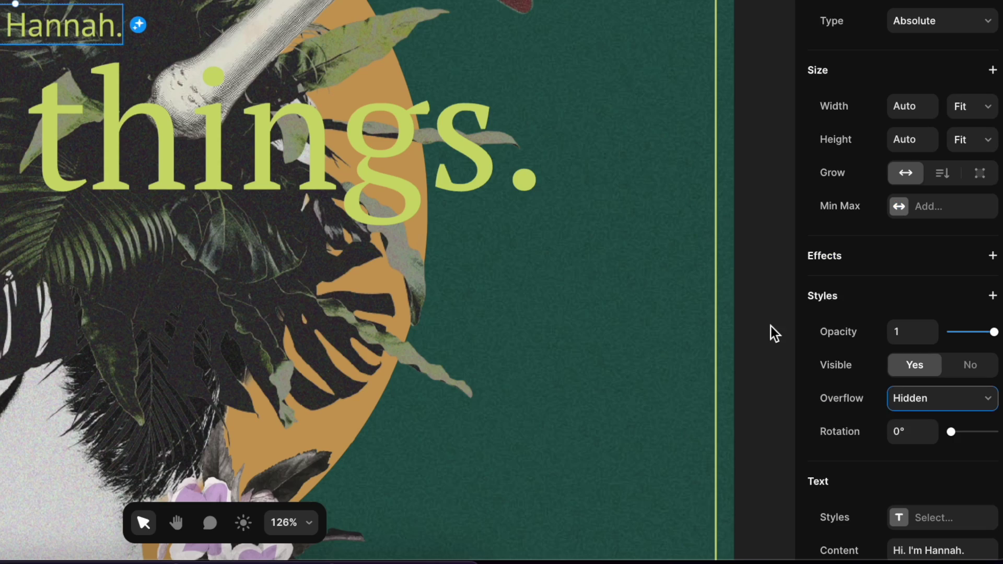
Set the greeting frame's Overflow to Hidden and add an Appear effect to the text
{"action": "left_click", "coordinate": [924, 399]}
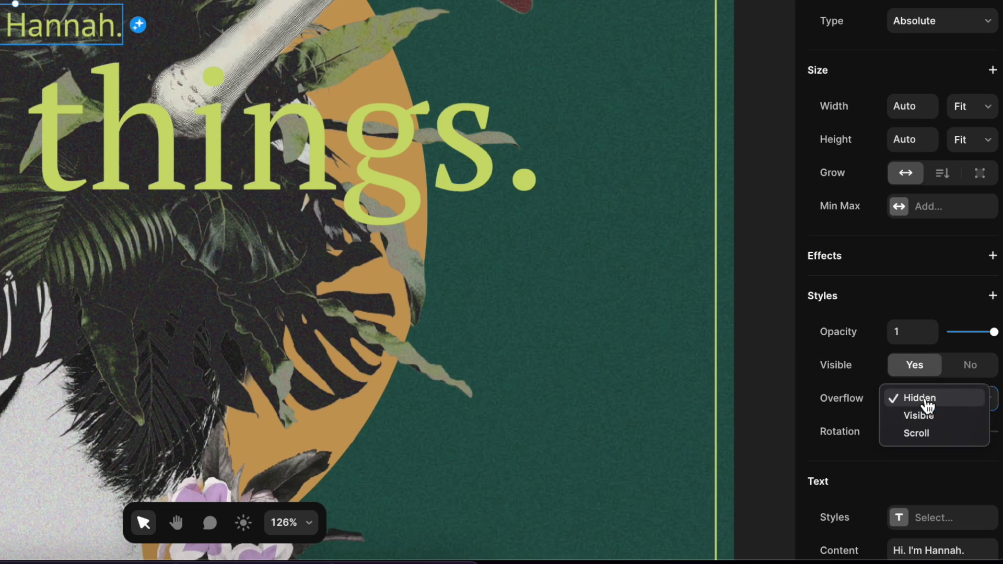
{"action": "left_click", "coordinate": [924, 399]}
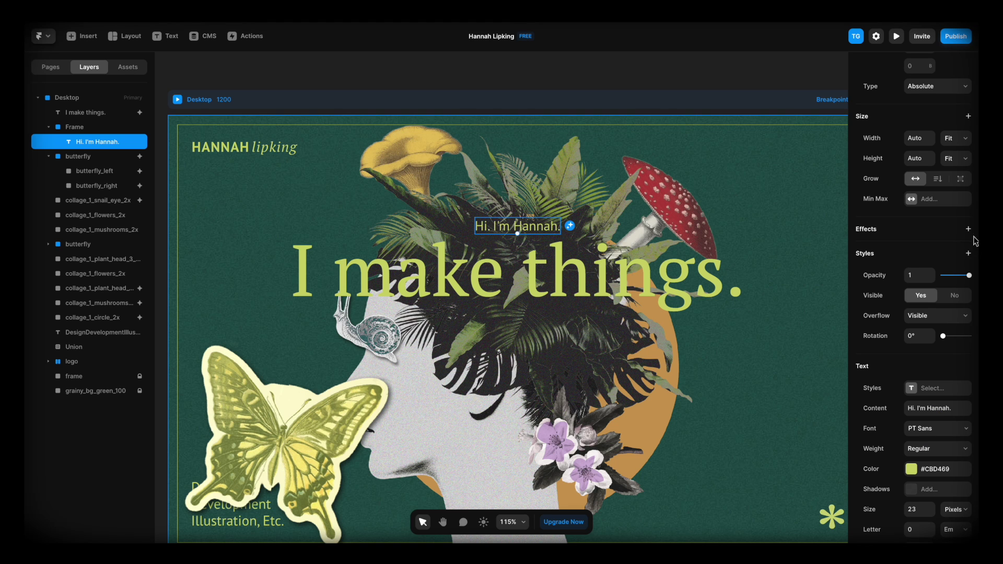
{"action": "left_click", "coordinate": [967, 230]}
{"action": "left_click", "coordinate": [946, 232]}
Choose the Slide In Bottom appear preset and edit the spring transition's Delay
{"action": "left_click", "coordinate": [788, 302]}
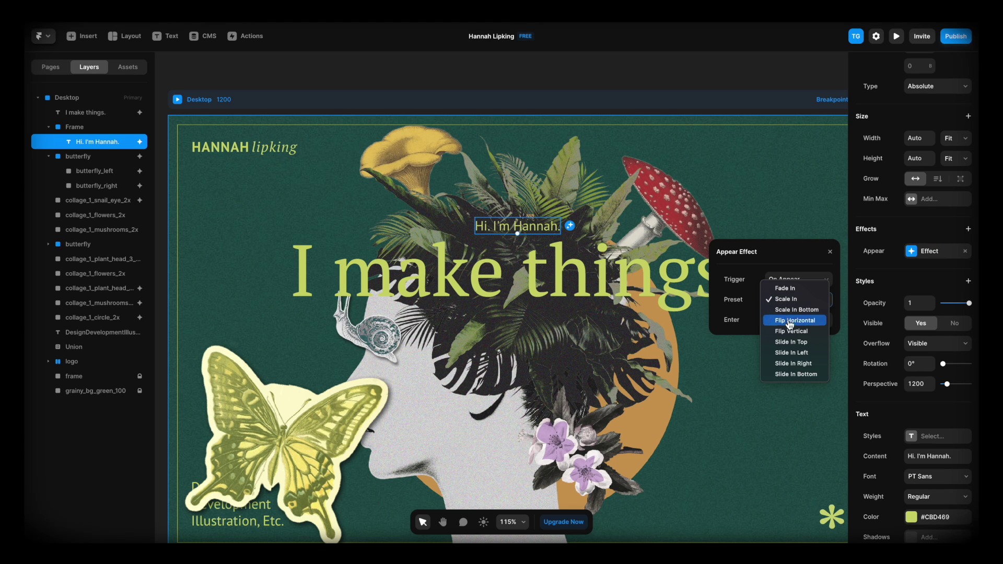
{"action": "left_click", "coordinate": [803, 374]}
{"action": "left_click", "coordinate": [797, 319]}
{"action": "left_click", "coordinate": [780, 419]}
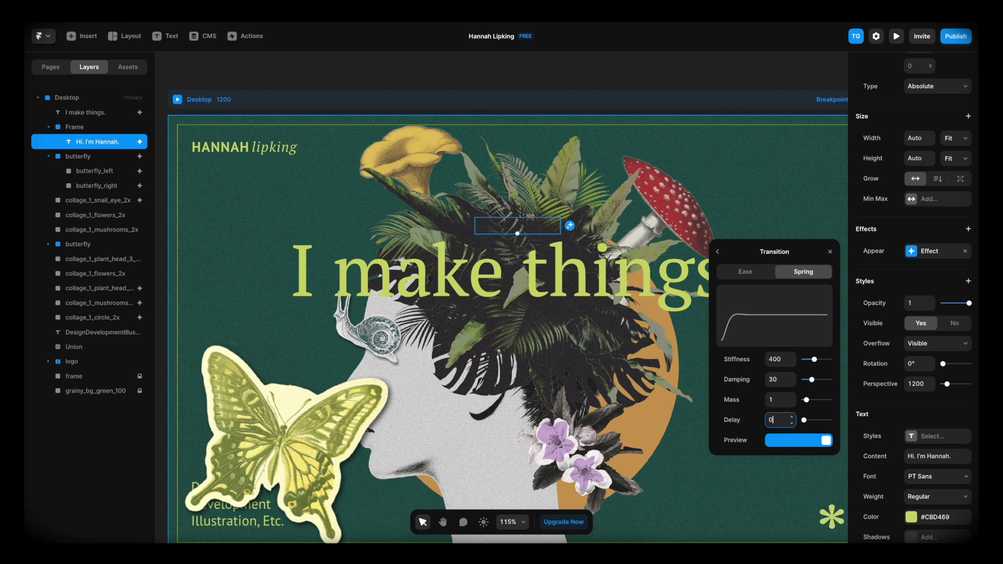